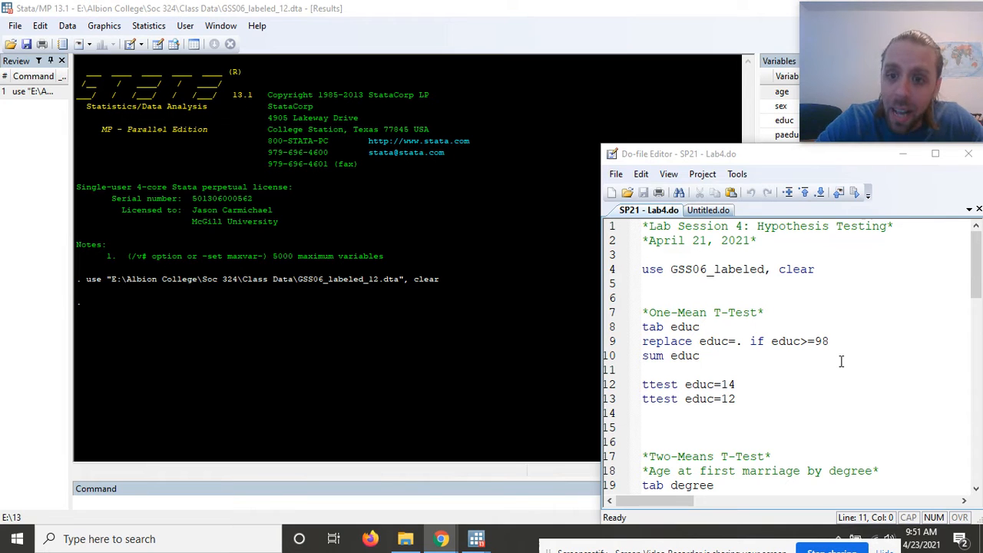
Run the do-file lines that tabulate educ, set educ values of 98 and above to missing, and summarize educ.
left_click_drag(841, 363, 911, 379)
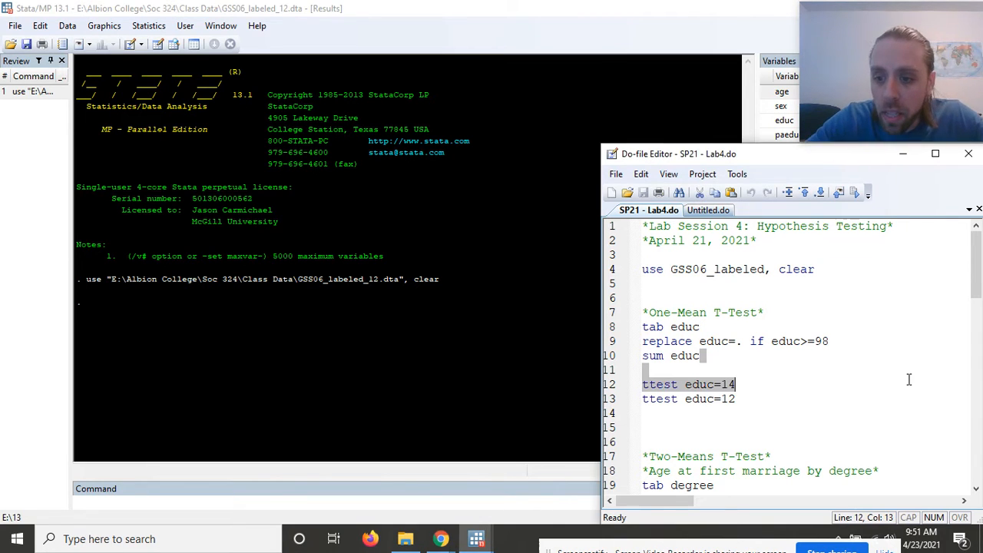
left_click(880, 328)
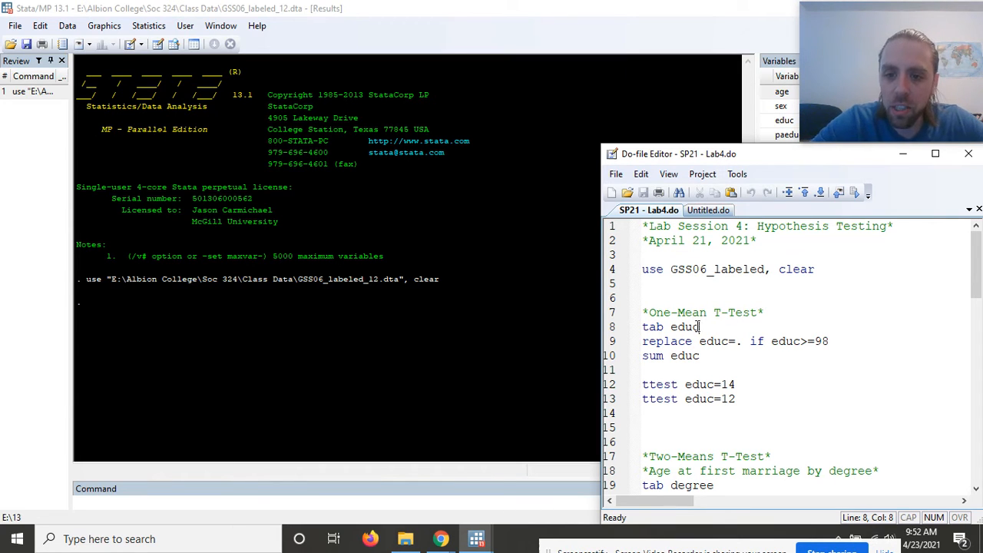
left_click_drag(726, 356, 611, 332)
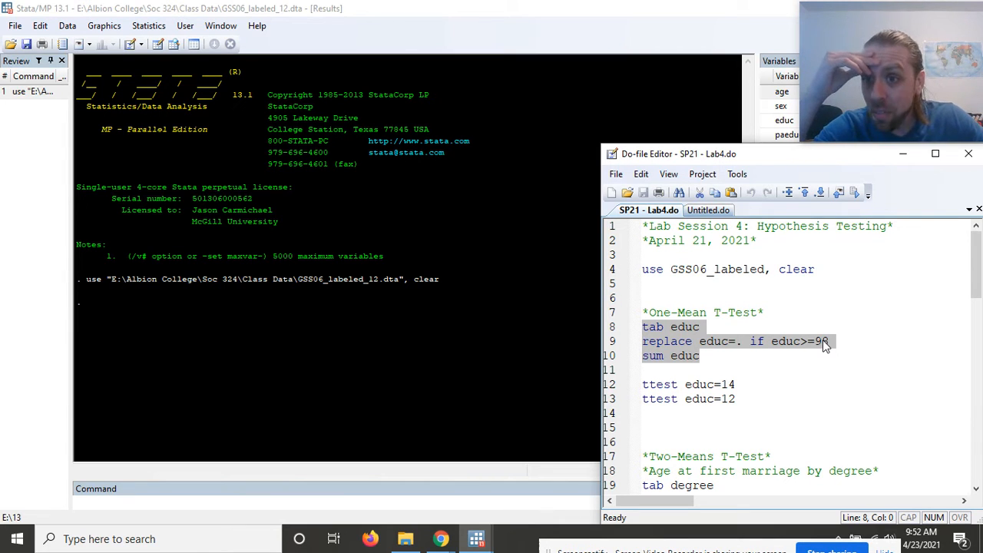
left_click(855, 195)
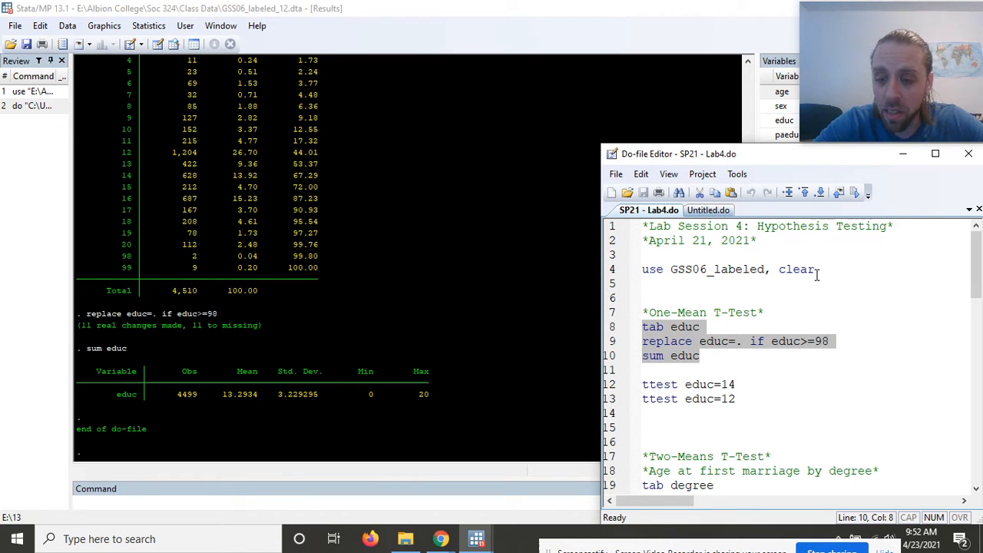
Run the one-sample t-test line ttest educ=14 from the do-file.
triple_click(696, 384)
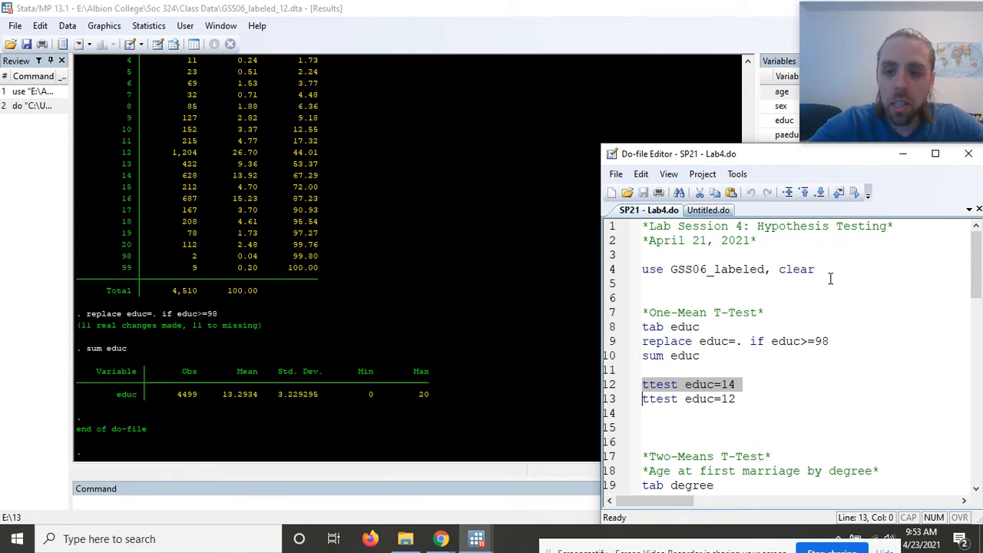
left_click(859, 194)
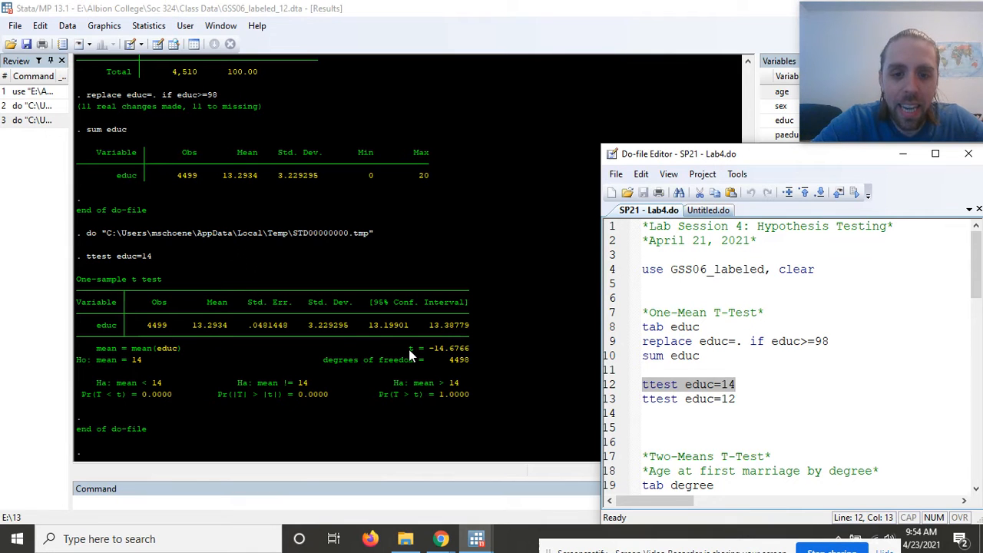
Examine the t statistic, degrees of freedom, null hypothesis and the three alternative-hypothesis p-values in the ttest educ=14 output.
left_click_drag(408, 351, 471, 355)
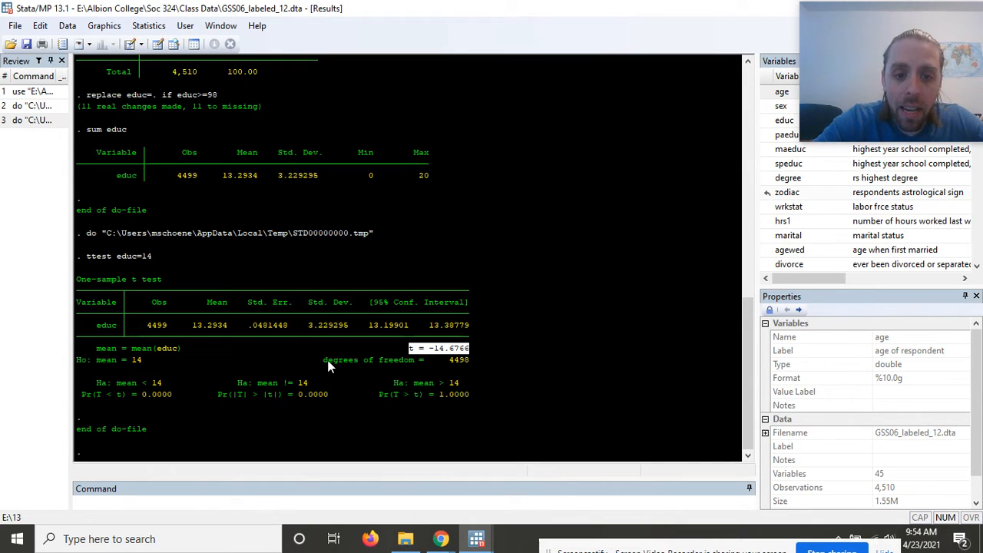
left_click_drag(323, 361, 390, 359)
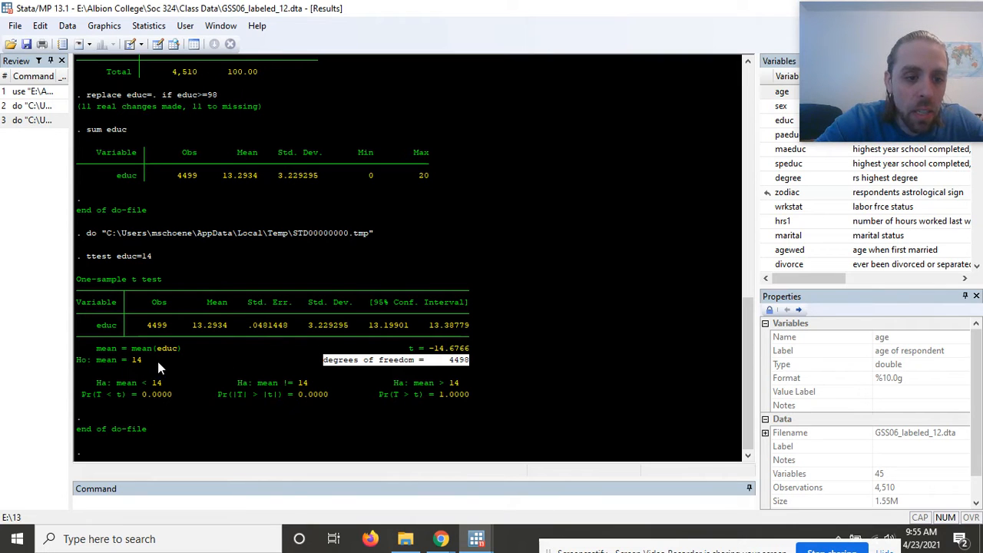
left_click_drag(157, 361, 73, 358)
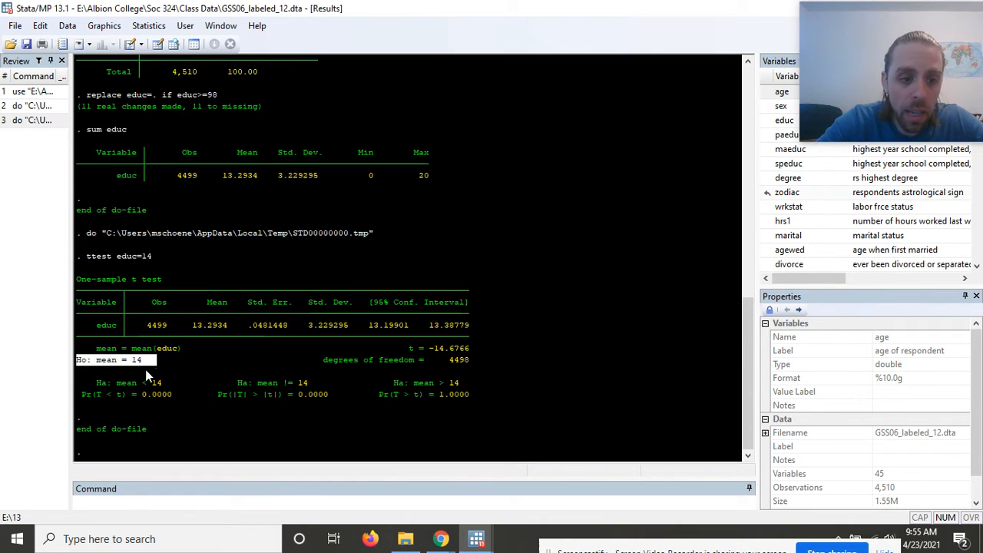
left_click(123, 383)
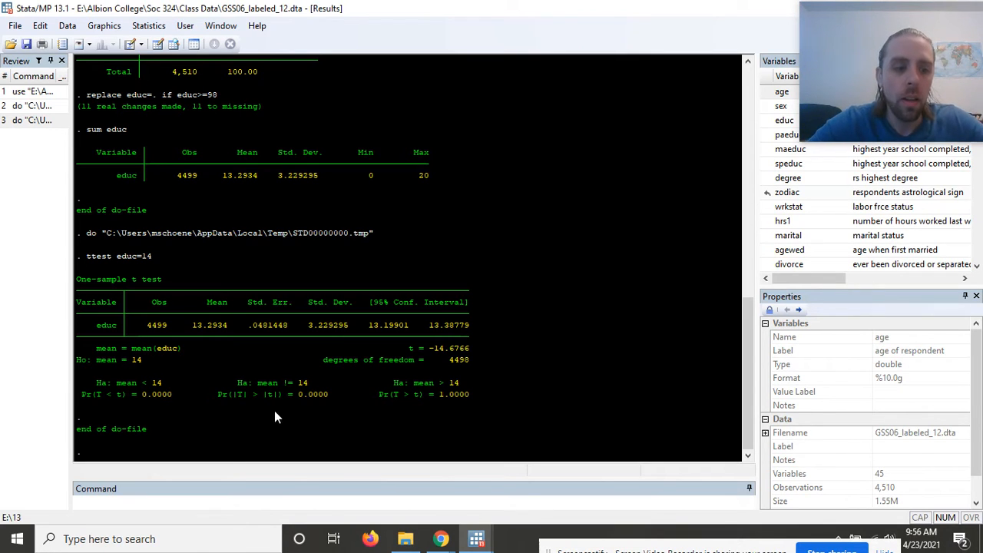
left_click_drag(79, 393, 158, 395)
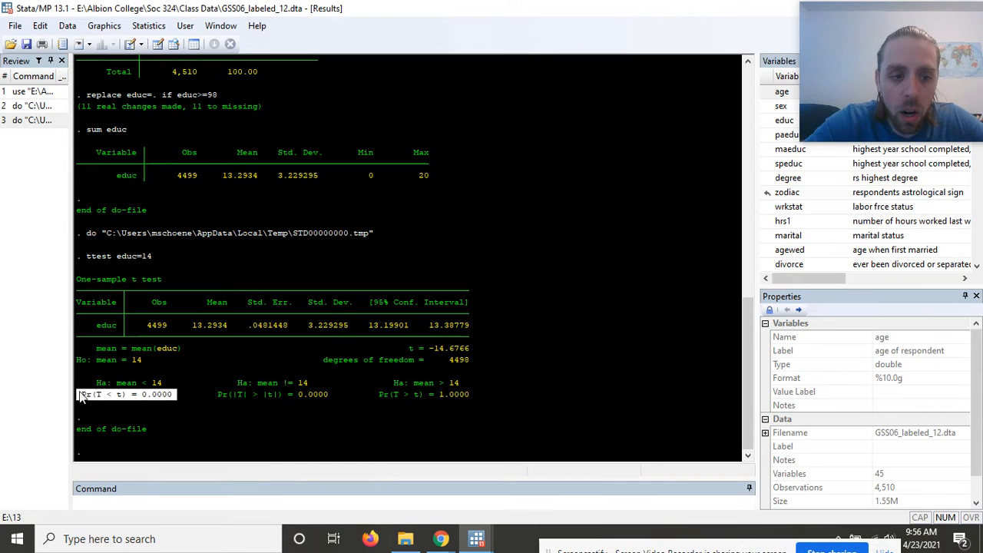
left_click(184, 396)
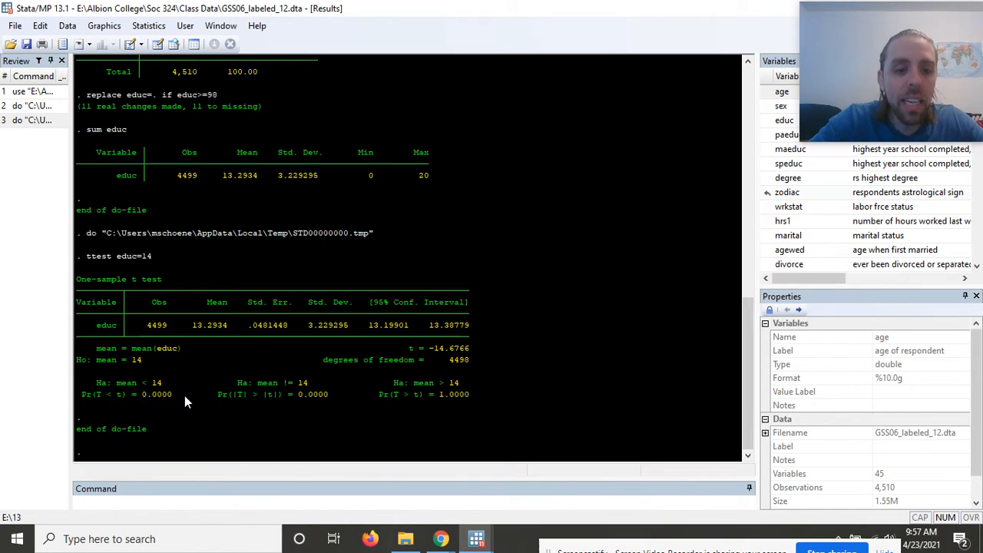
left_click_drag(176, 394, 105, 395)
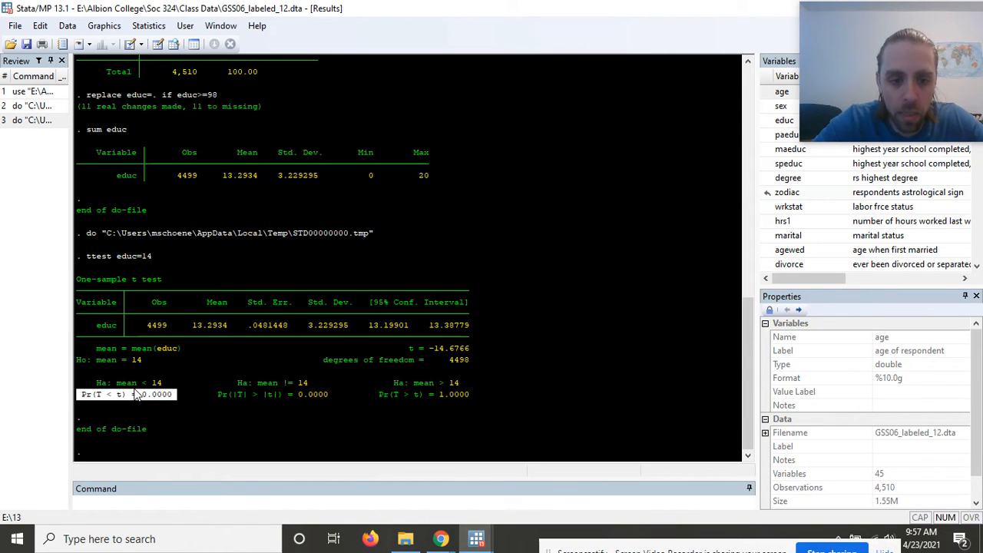
left_click_drag(333, 397, 220, 402)
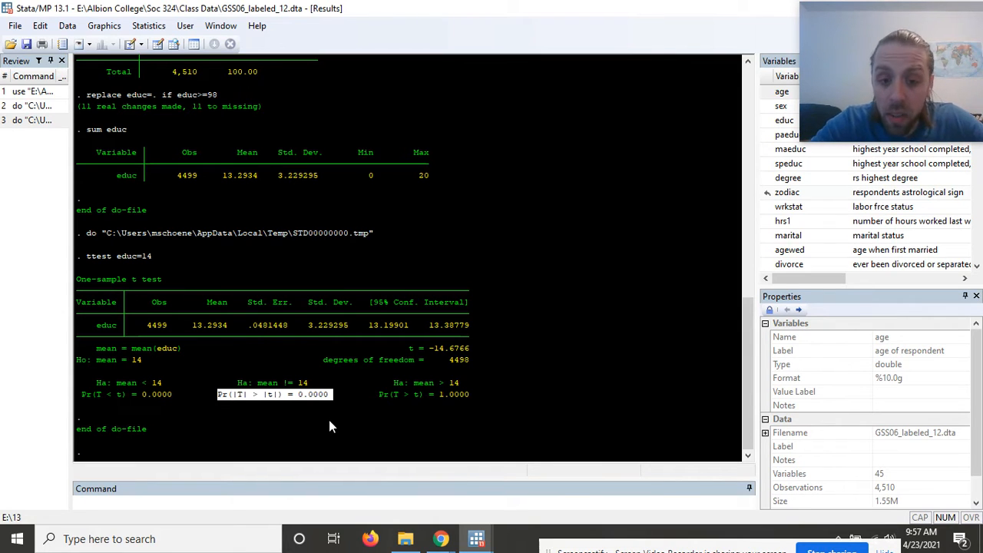
mouse_move(395, 384)
left_mouse_down()
mouse_move(444, 397)
mouse_move(475, 392)
mouse_move(418, 396)
mouse_move(391, 383)
left_mouse_up()
left_click(395, 389)
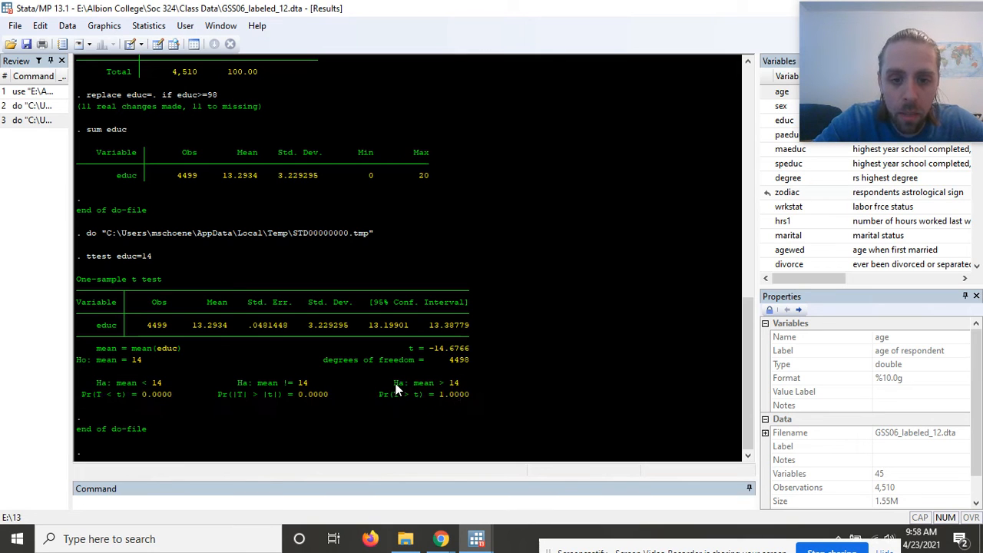
left_click_drag(479, 395, 384, 403)
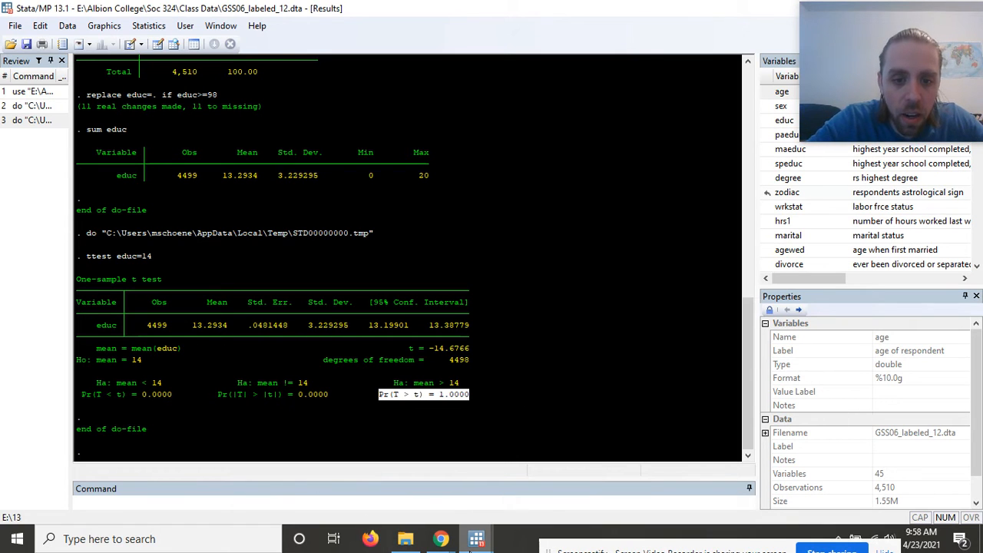
mouse_move(470, 550)
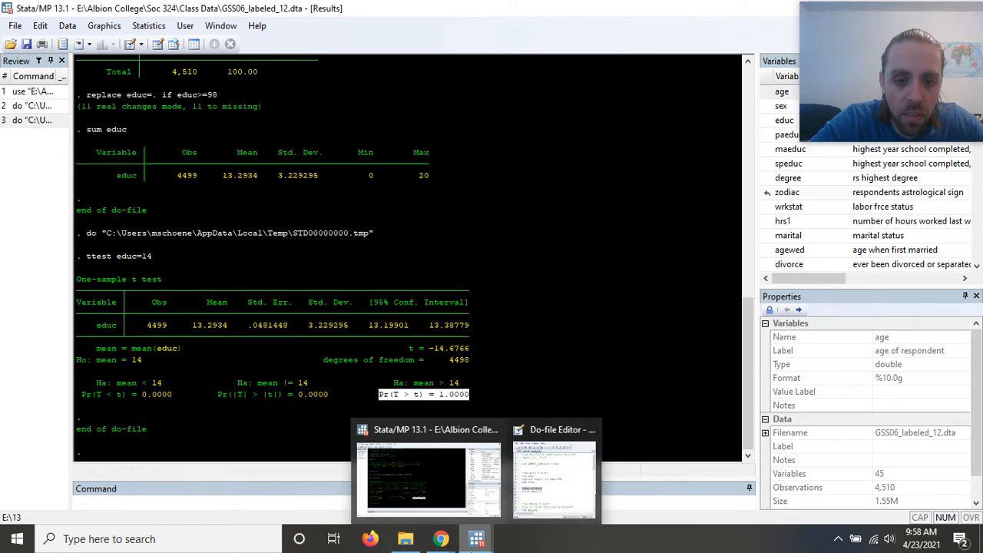
left_click(556, 479)
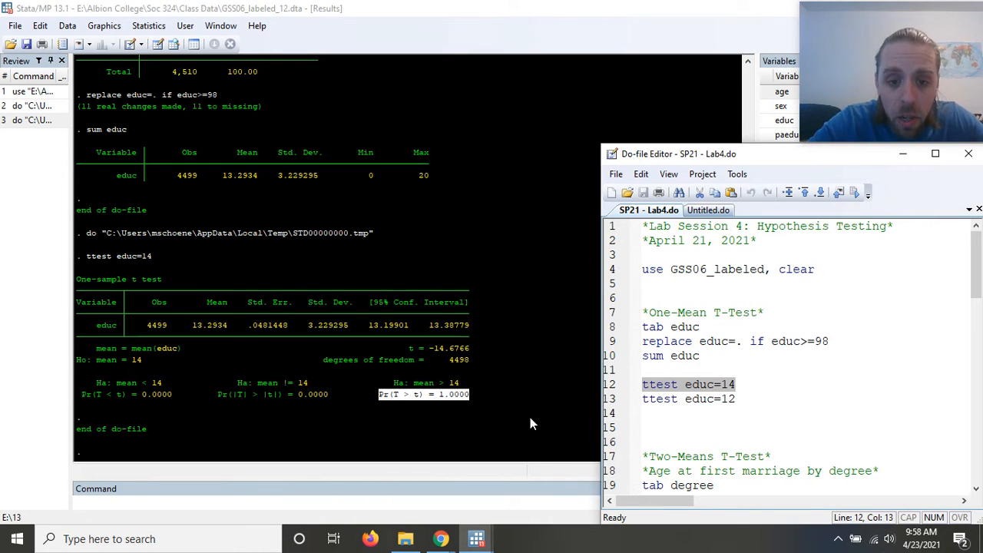
left_click(478, 396)
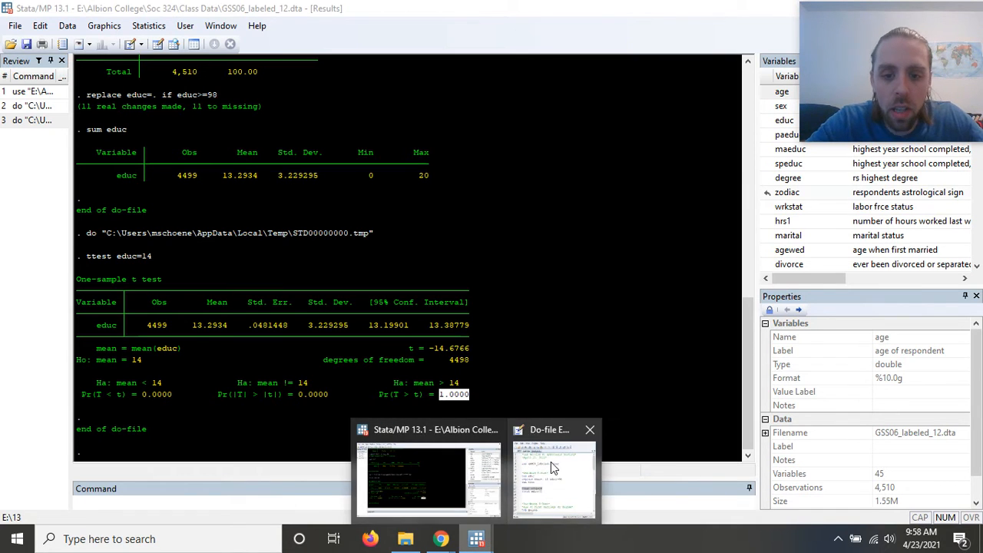
Run the one-sample t-test line ttest educ=12 from the do-file.
left_click(582, 471)
left_click_drag(643, 399, 752, 410)
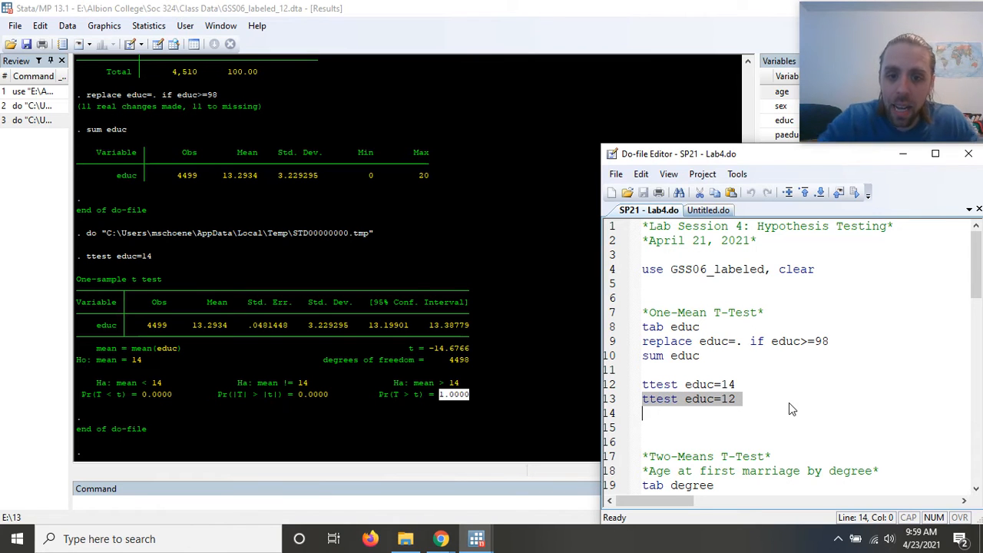
left_click(859, 193)
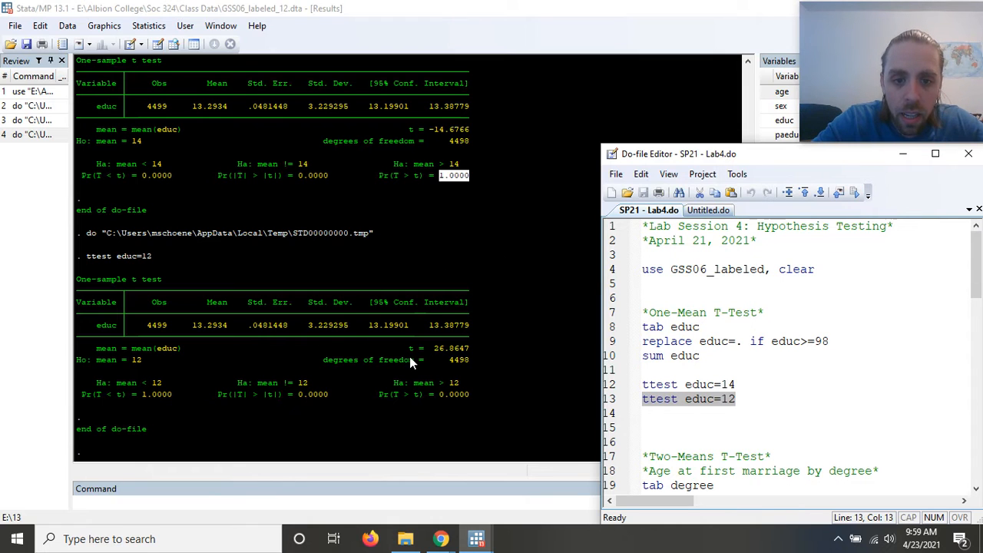
Examine the t statistic and the lower-tail and upper-tail p-values in the ttest educ=12 output.
left_click_drag(410, 348, 470, 349)
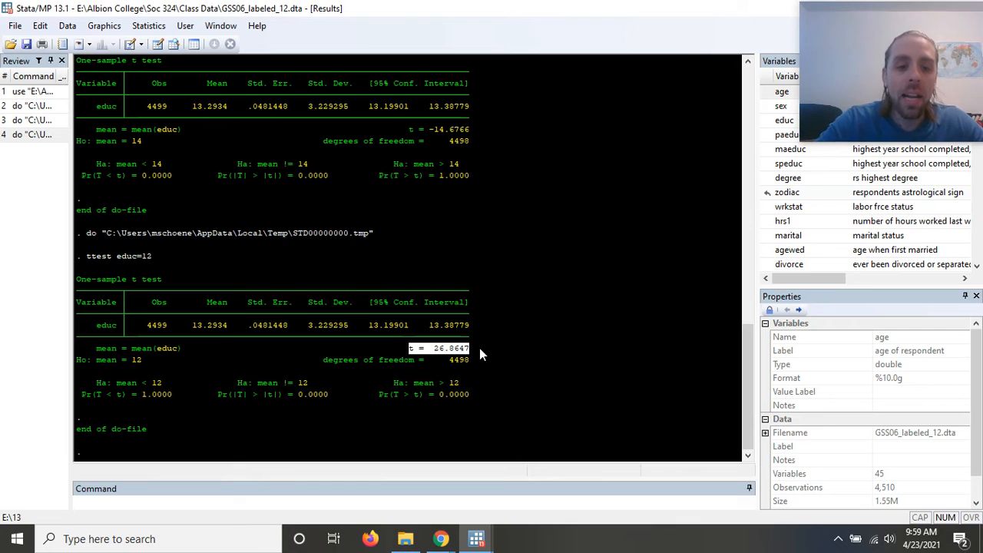
left_click(444, 357)
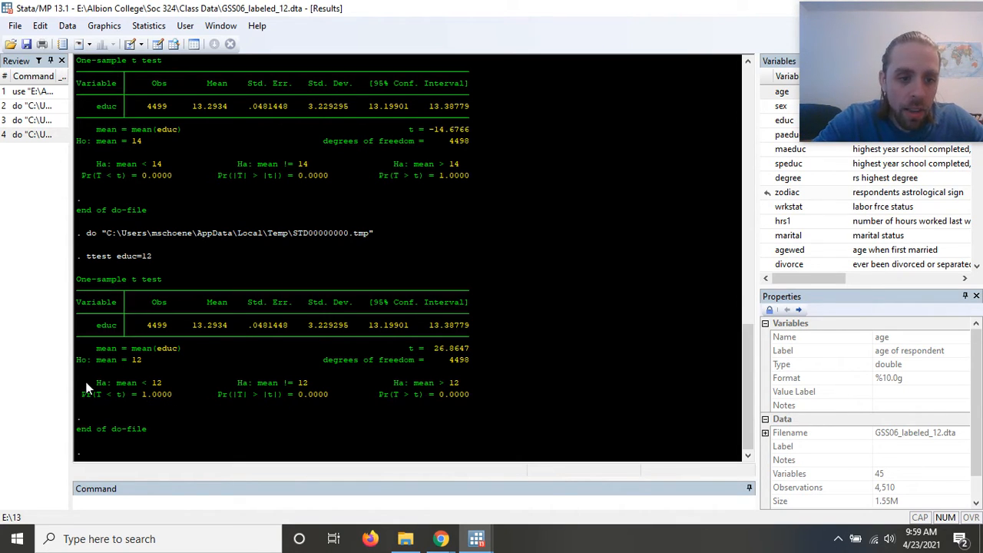
left_click_drag(85, 382, 171, 394)
left_click(171, 394)
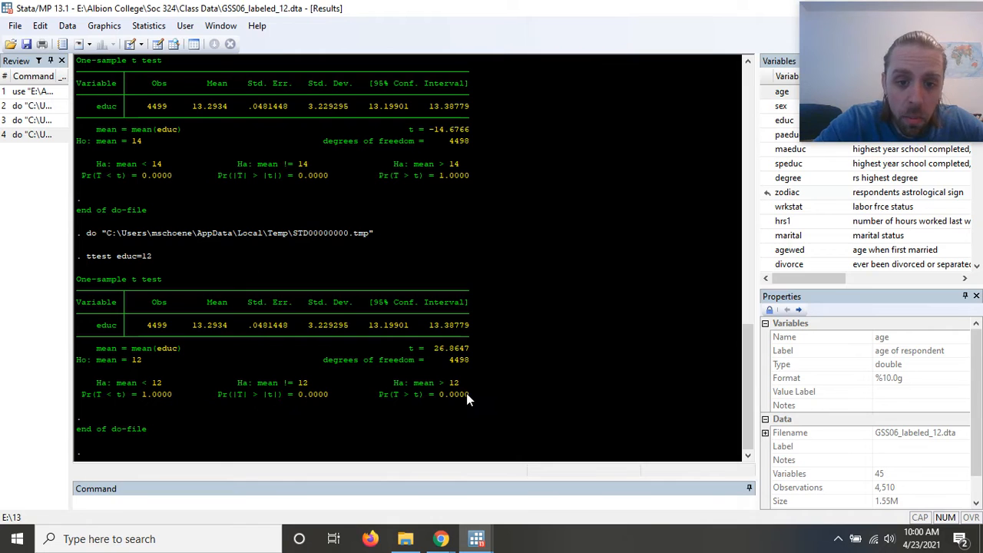
left_click_drag(467, 394, 440, 395)
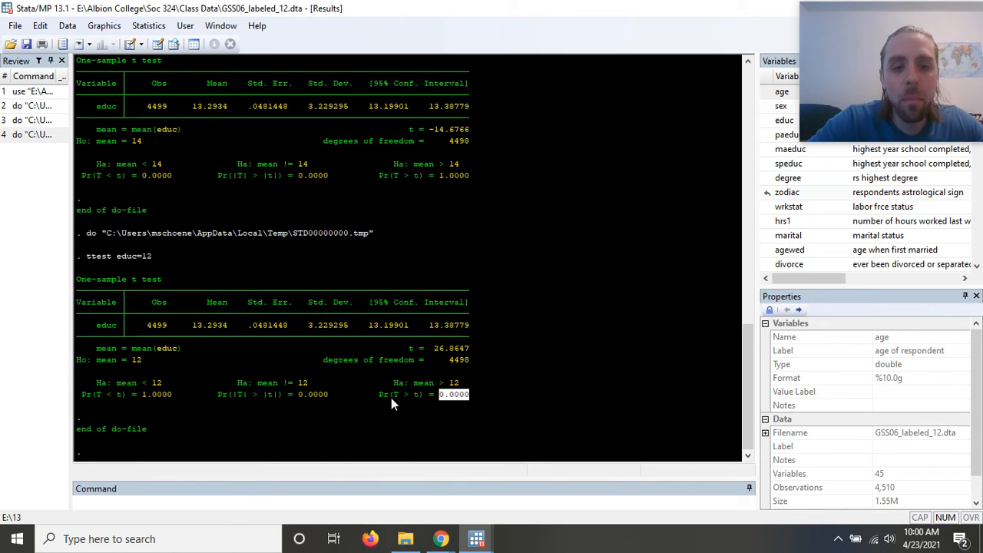
left_click(444, 399)
Run the do-file block from tab degree through tab college, recoding degree into a college variable labelled Below College and College Degree.
mouse_move(484, 541)
left_click(551, 497)
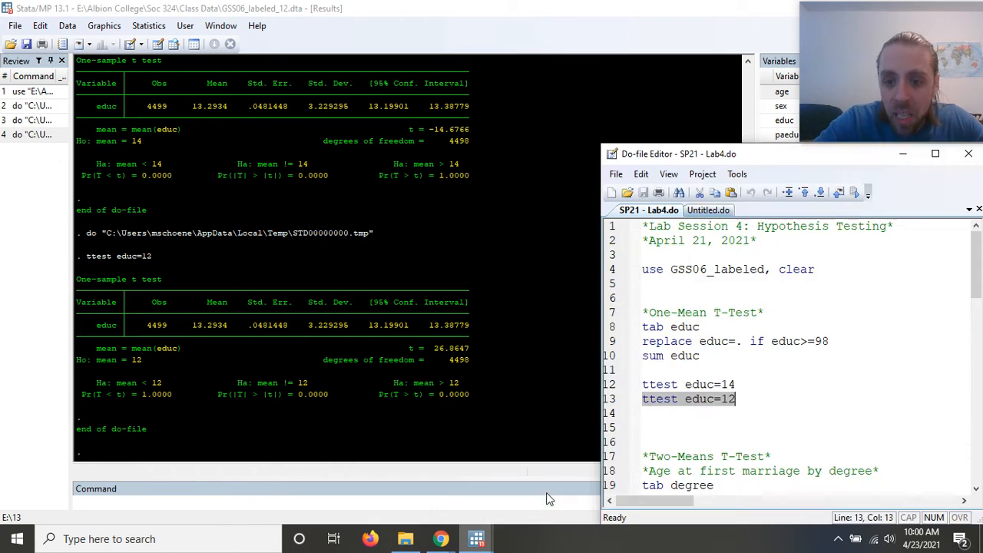
left_click(729, 341)
scroll(975, 488, "down", 4)
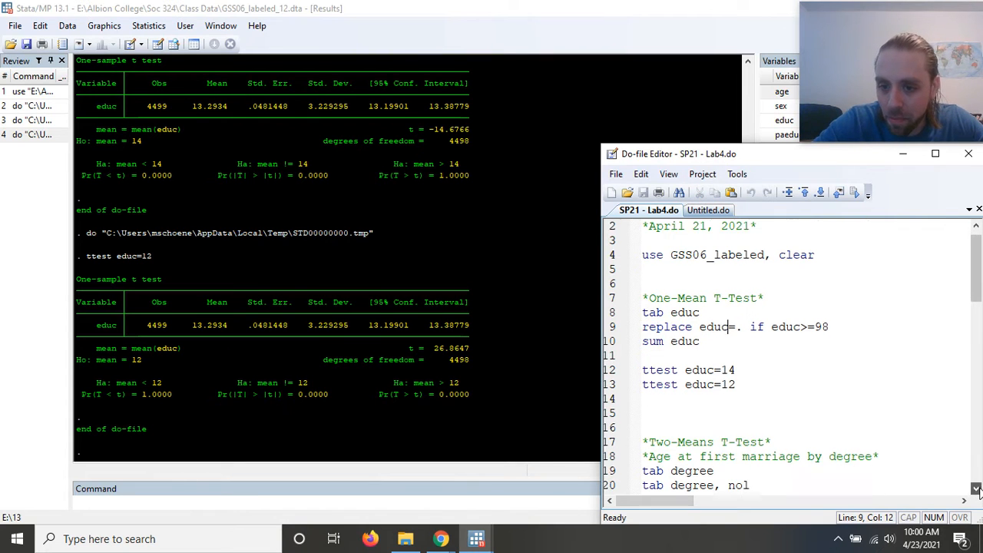
scroll(977, 489, "down", 3)
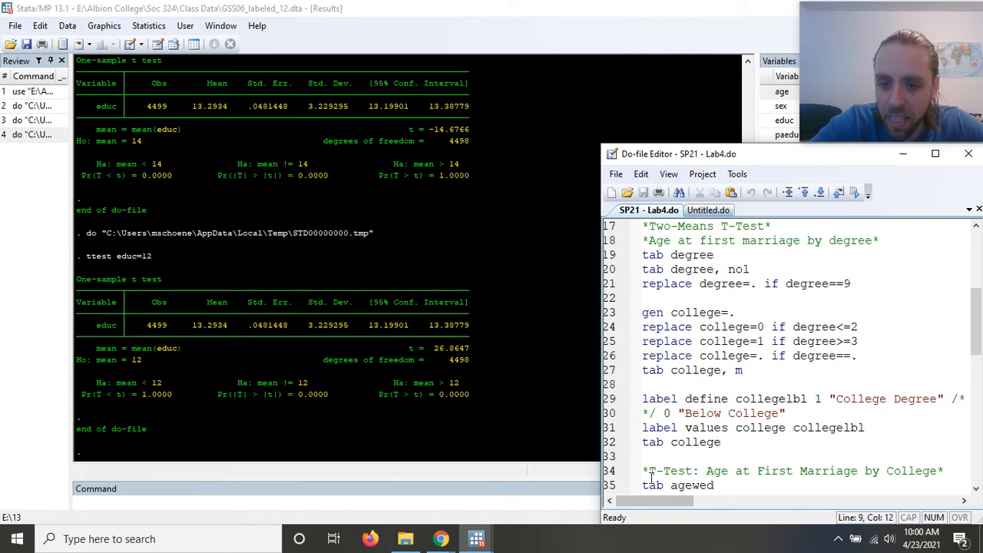
left_click_drag(732, 444, 578, 240)
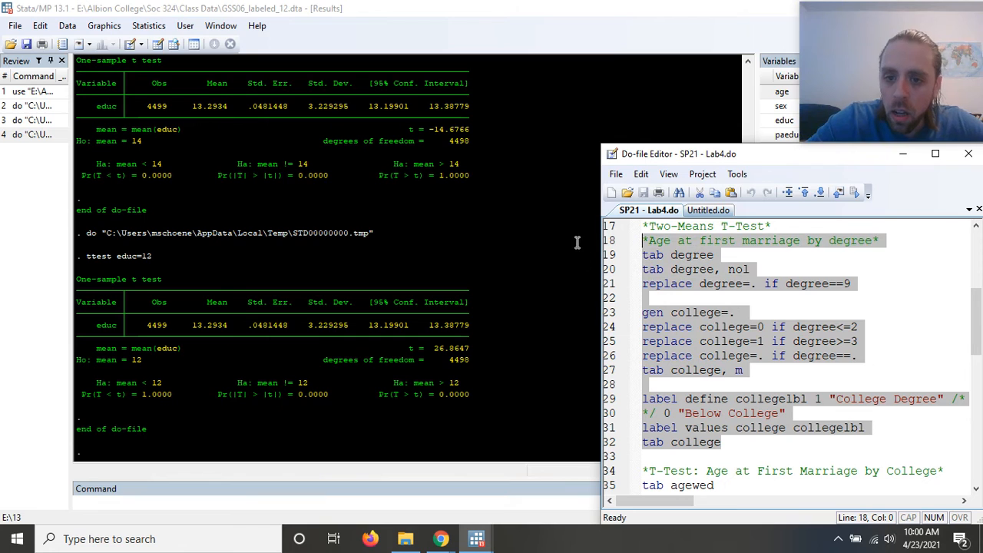
key("shift+Down")
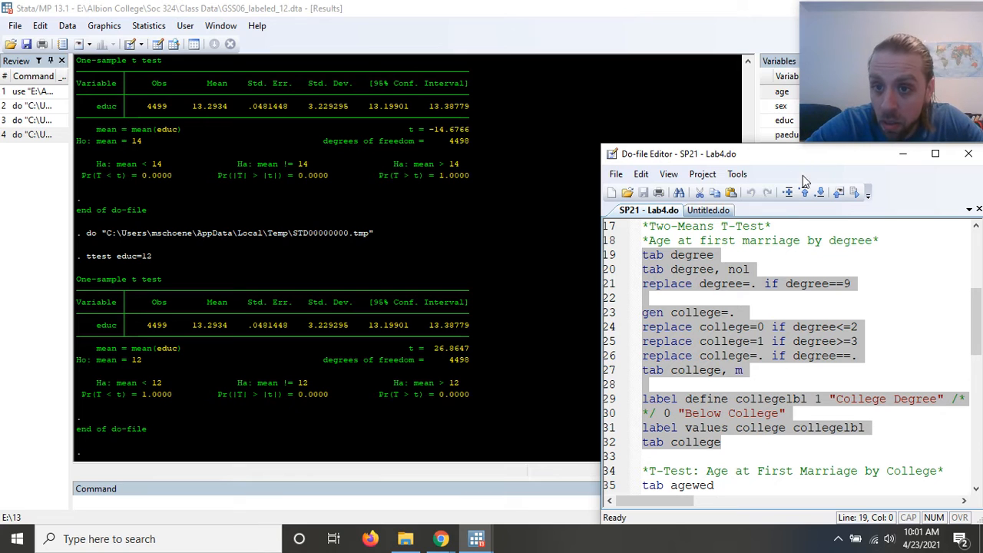
left_click(855, 193)
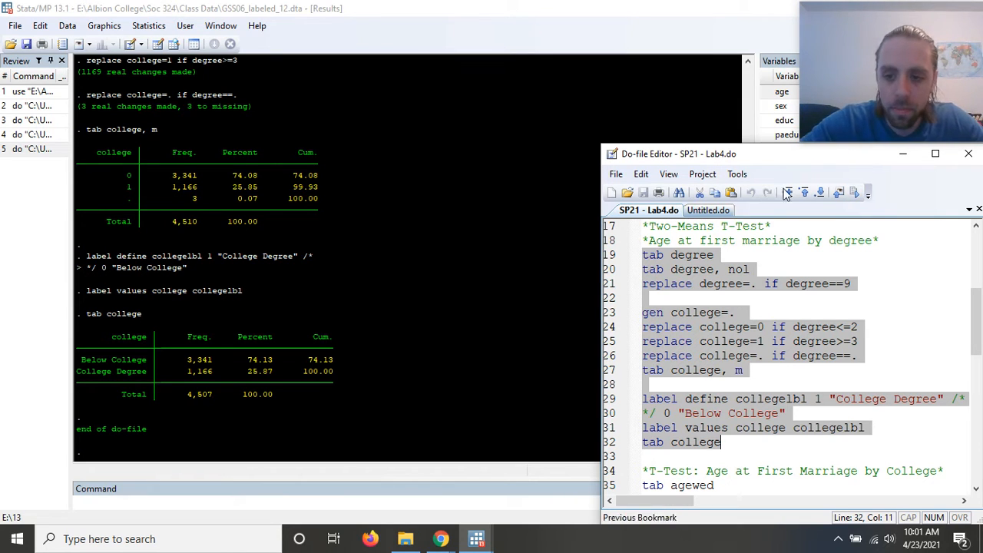
Change the tab agewed command under the Age at First Marriage by College comment to sum agewed.
left_click(820, 445)
key("Down")
key("Down")
key("Down")
key("Down")
key("Down")
key("Down")
key("Down")
key("Down")
key("Down")
key("Down")
key("Down")
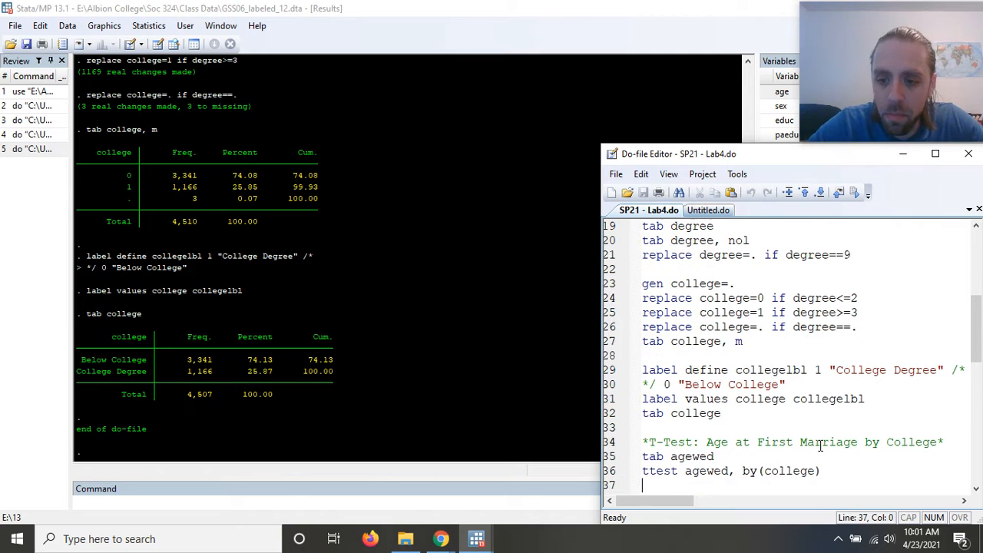
key("Down")
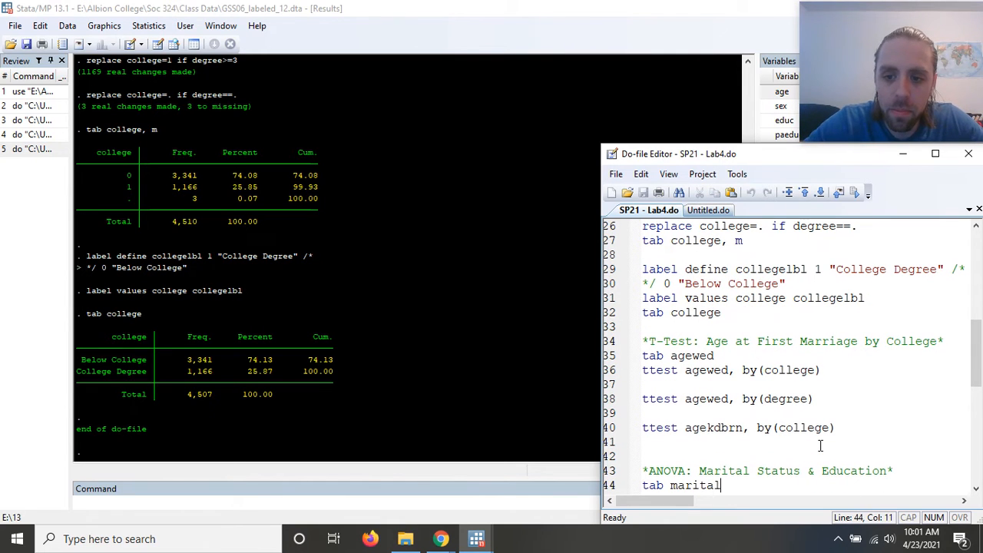
left_click(856, 432)
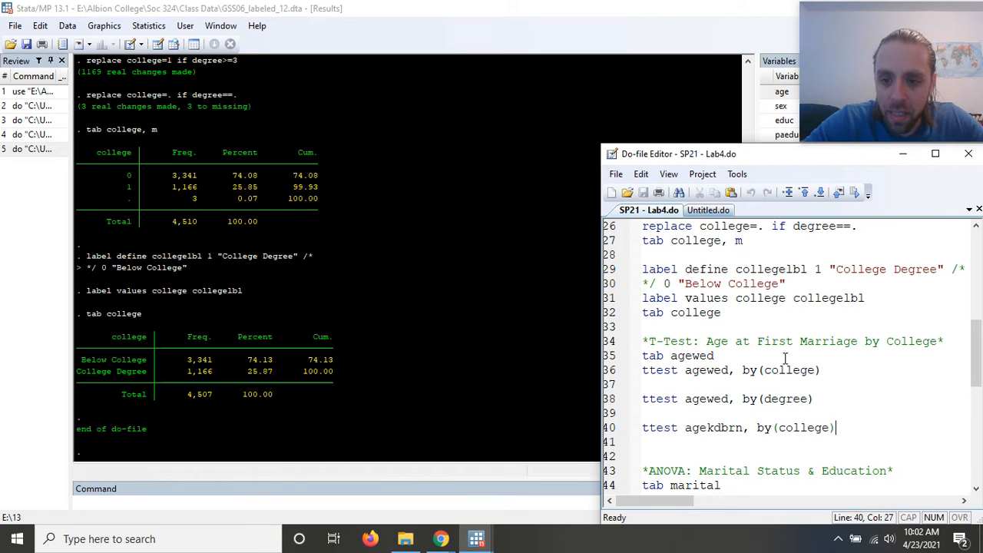
left_click(852, 373)
left_click_drag(722, 357, 642, 362)
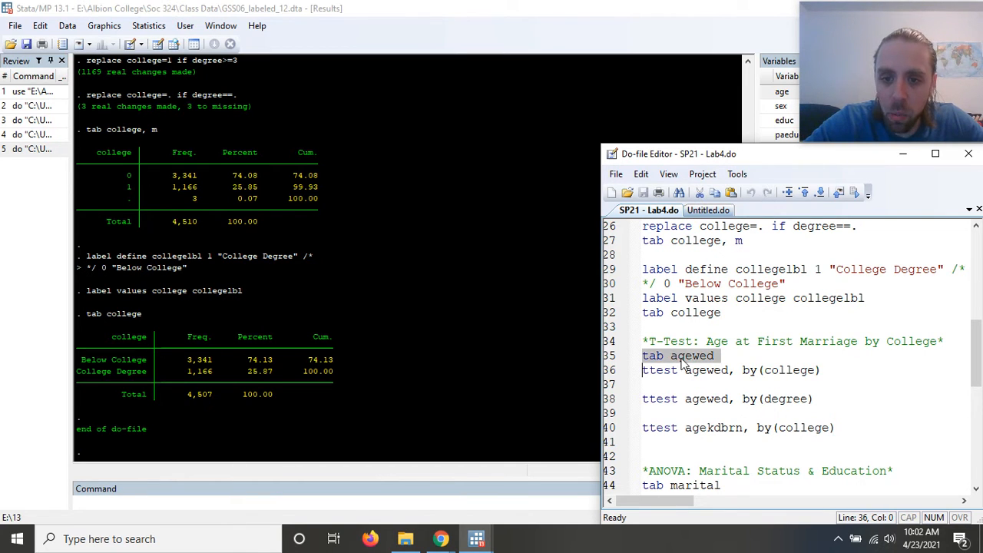
left_click(669, 357)
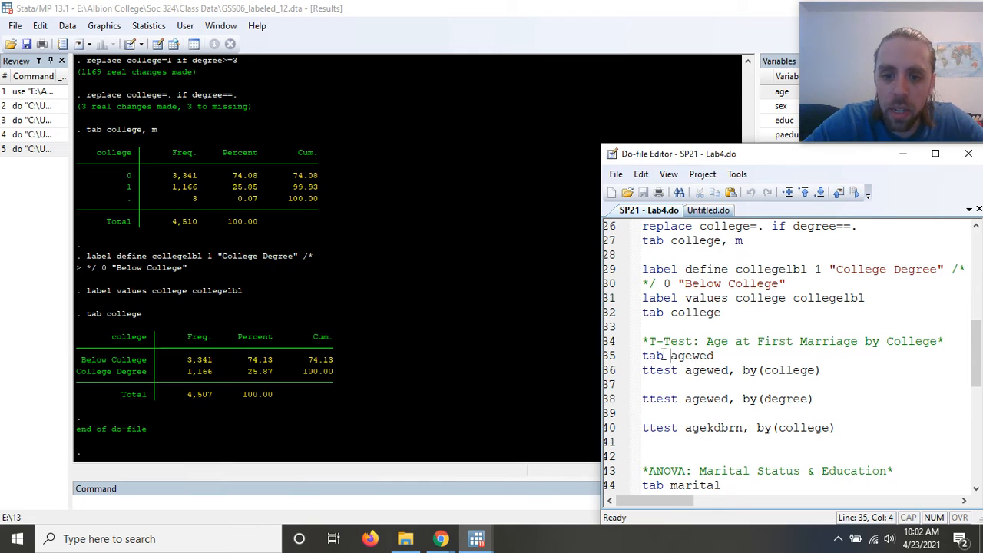
double_click(655, 357)
type("sum")
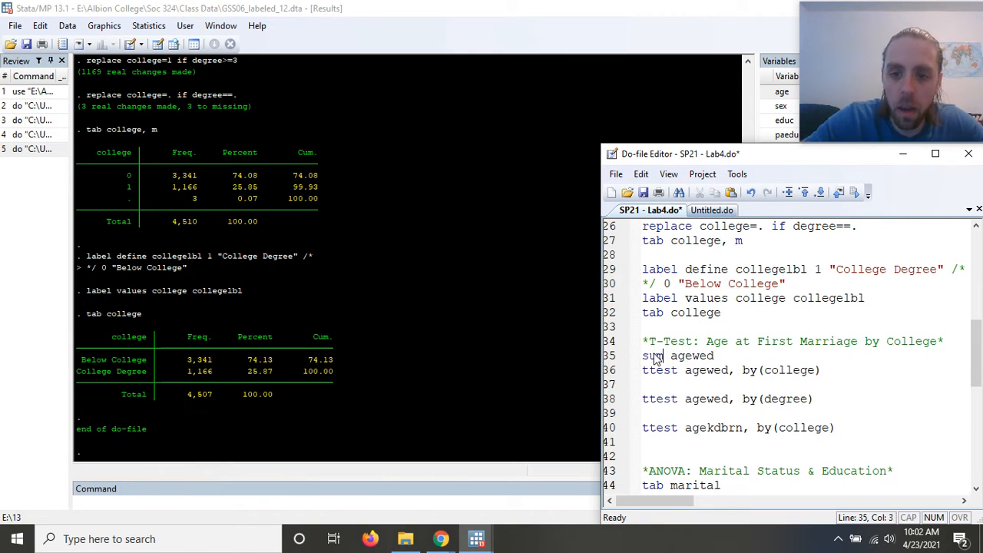
Run the sum agewed line and the two-sample t-test line ttest agewed, by(college) from the do-file.
triple_click(655, 359)
left_click(855, 194)
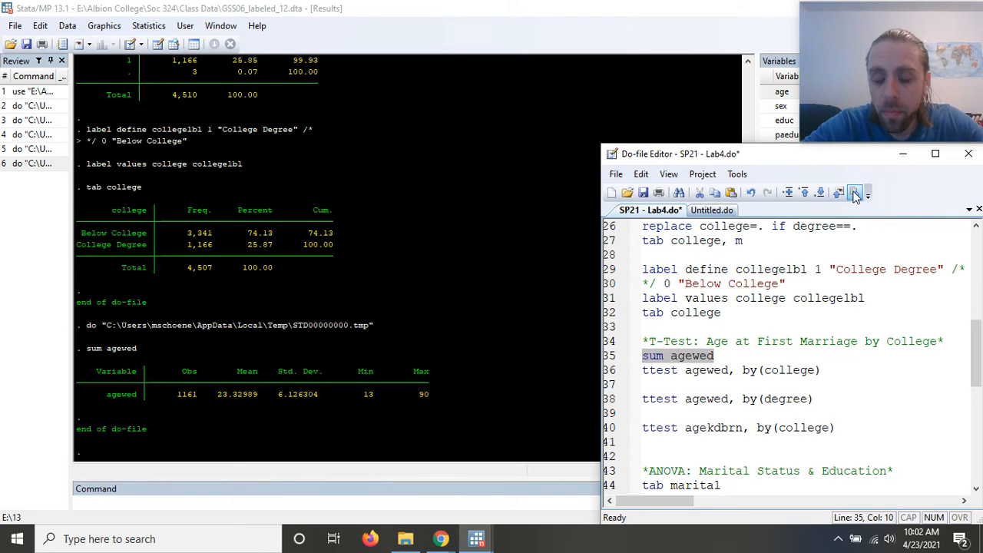
triple_click(742, 371)
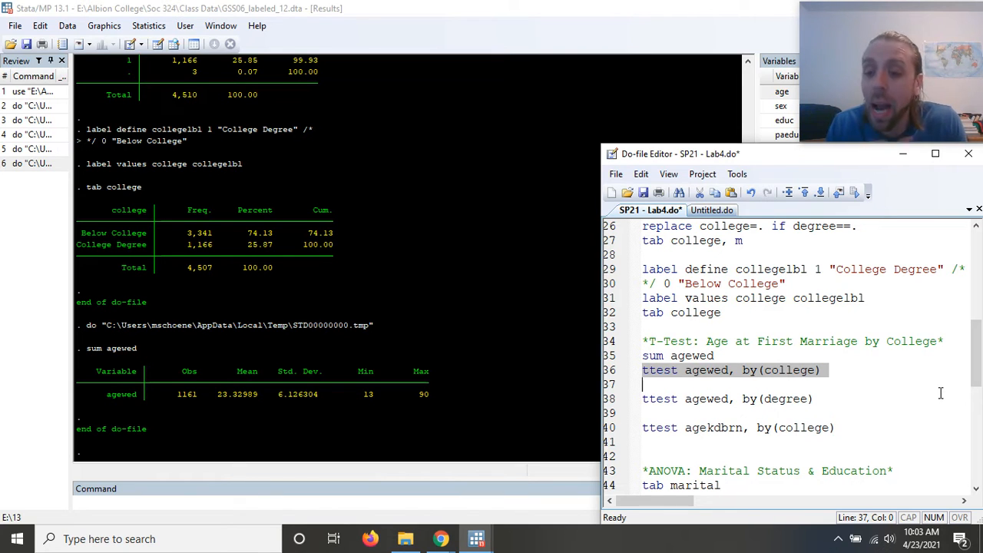
left_click(857, 192)
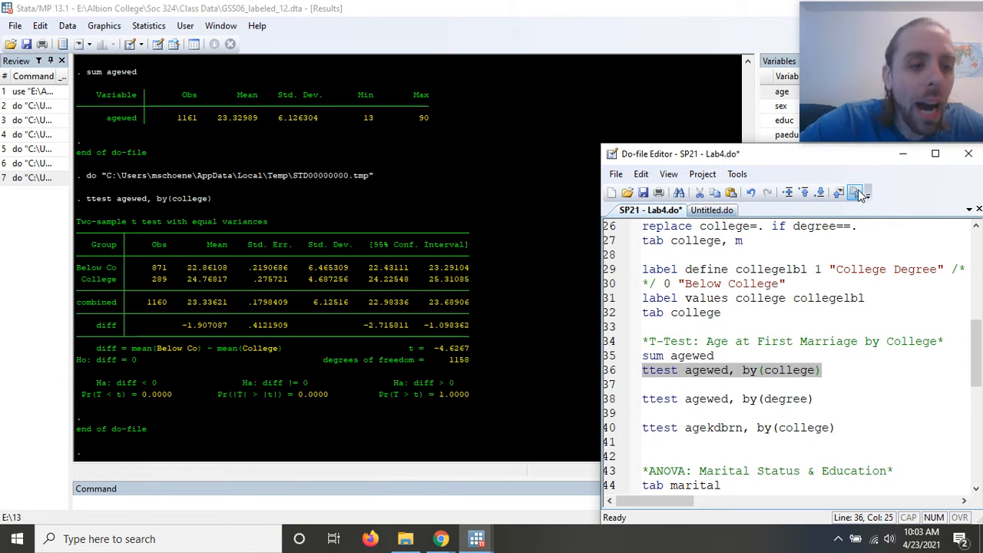
Examine the two group means, the t statistic and the p-values in the ttest agewed, by(college) output.
left_click(308, 229)
left_click_drag(187, 267, 219, 268)
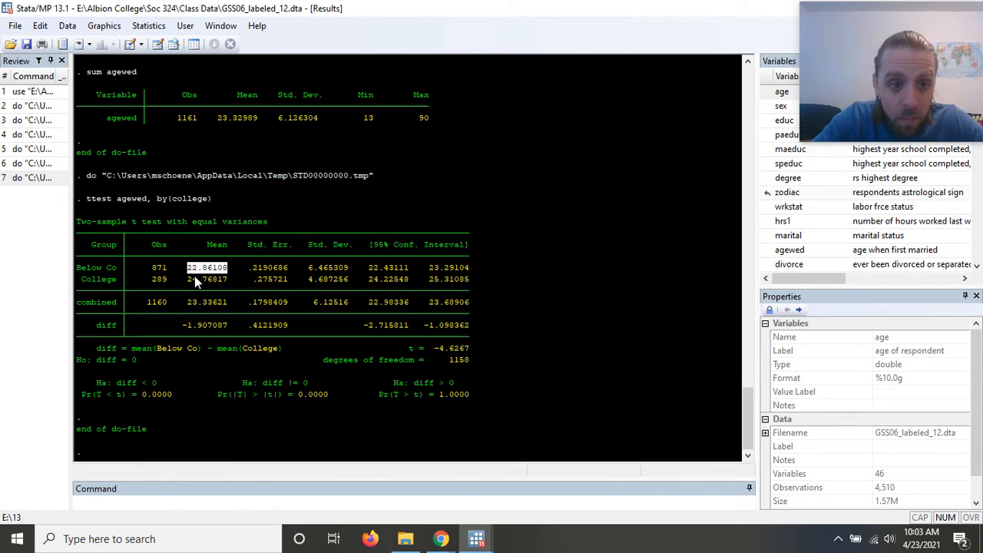
left_click_drag(227, 268, 229, 280)
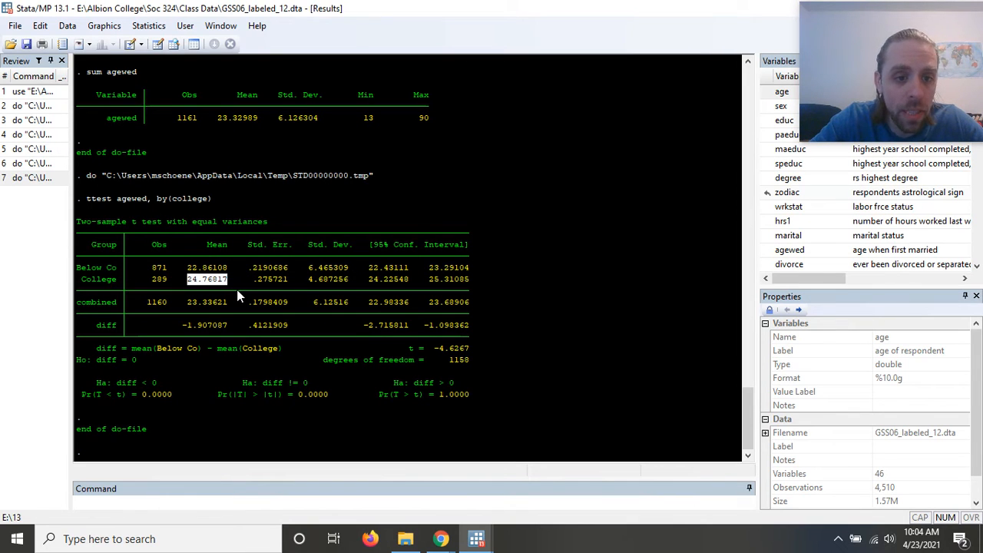
left_click(255, 267)
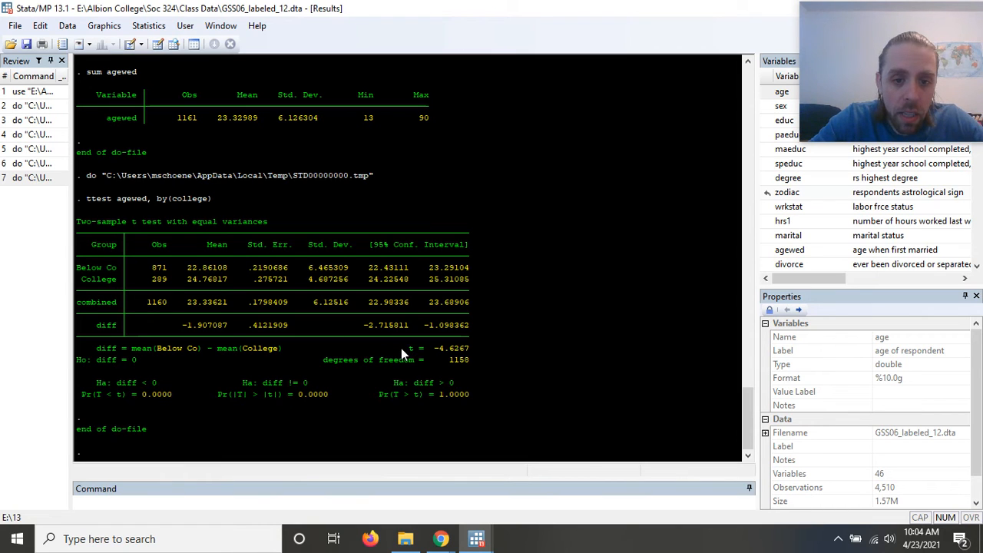
left_click_drag(401, 348, 472, 349)
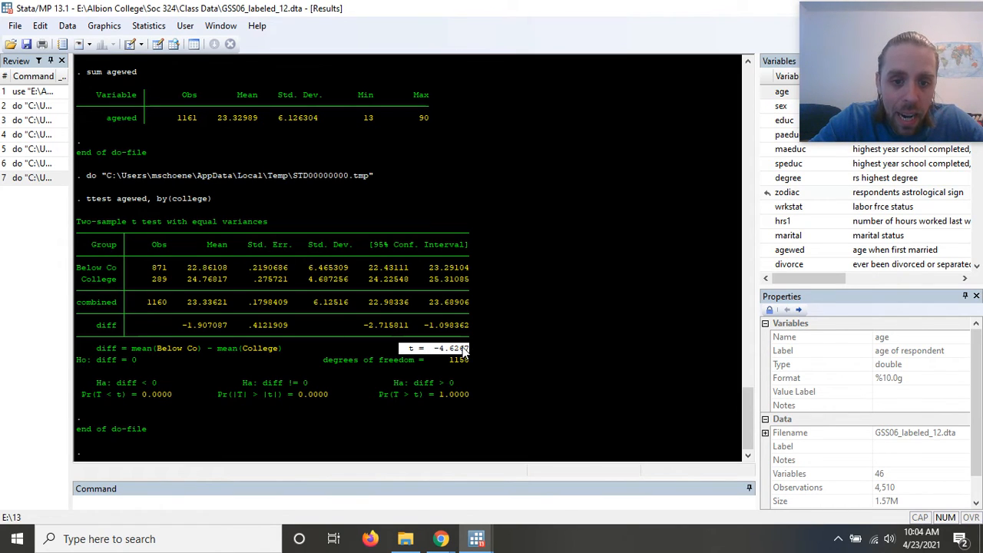
left_click(466, 348)
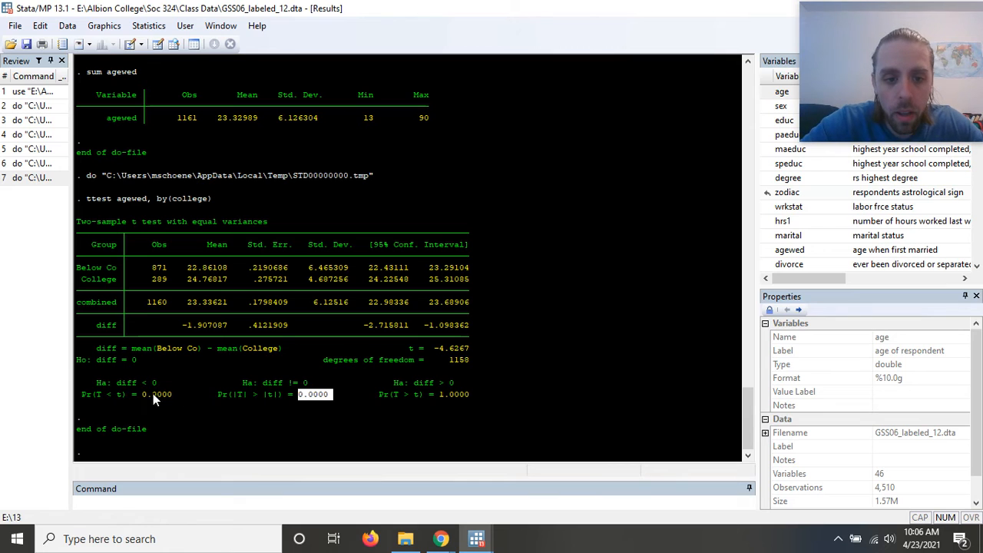
left_click(251, 420)
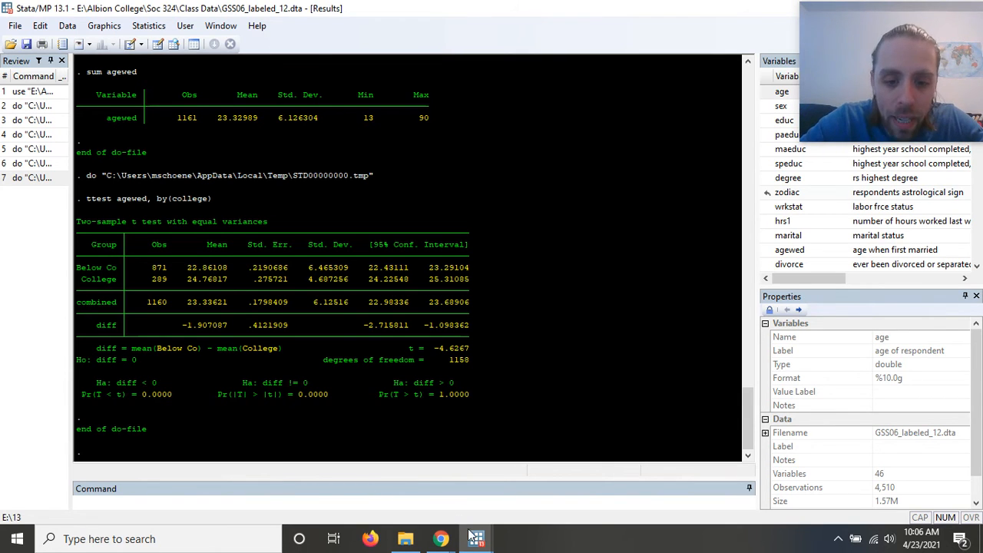
Return to the do-file and run the lines ttest agewed, by(degree) and ttest agekdbrn, by(college).
mouse_move(472, 536)
left_click(547, 480)
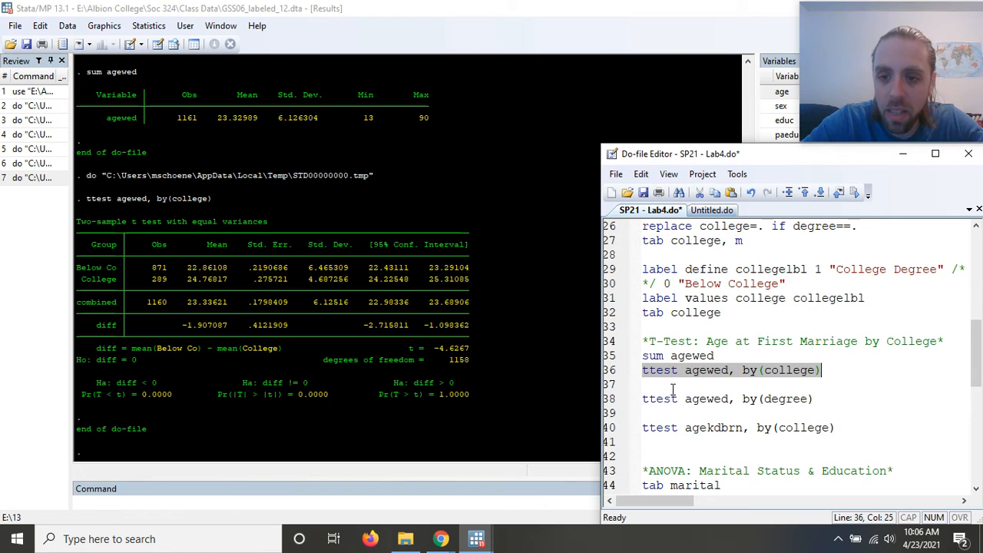
triple_click(752, 397)
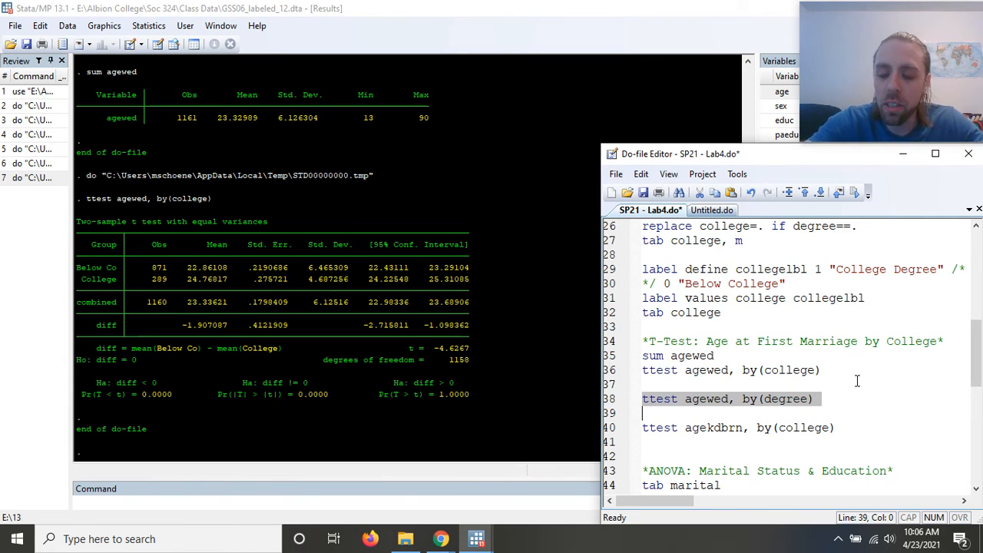
left_click(856, 193)
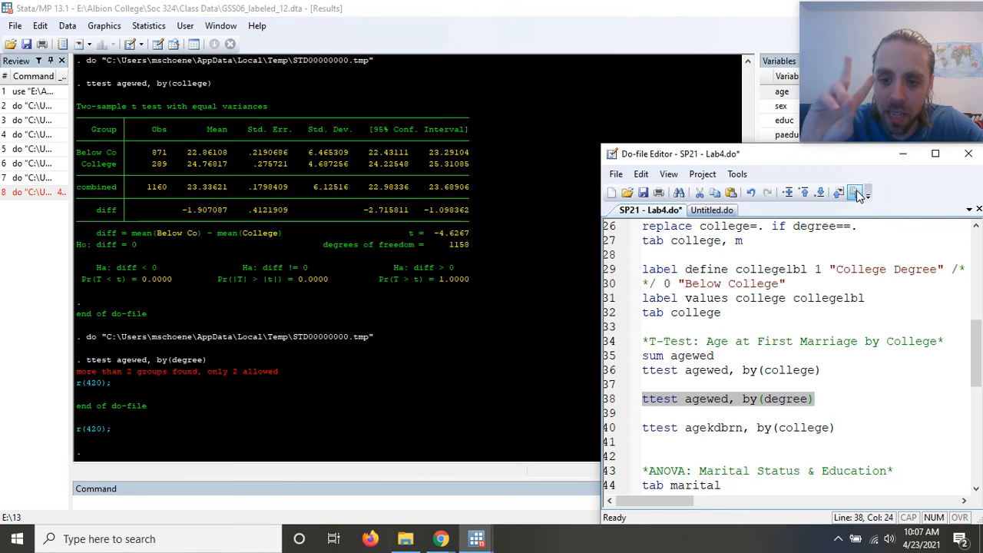
triple_click(722, 428)
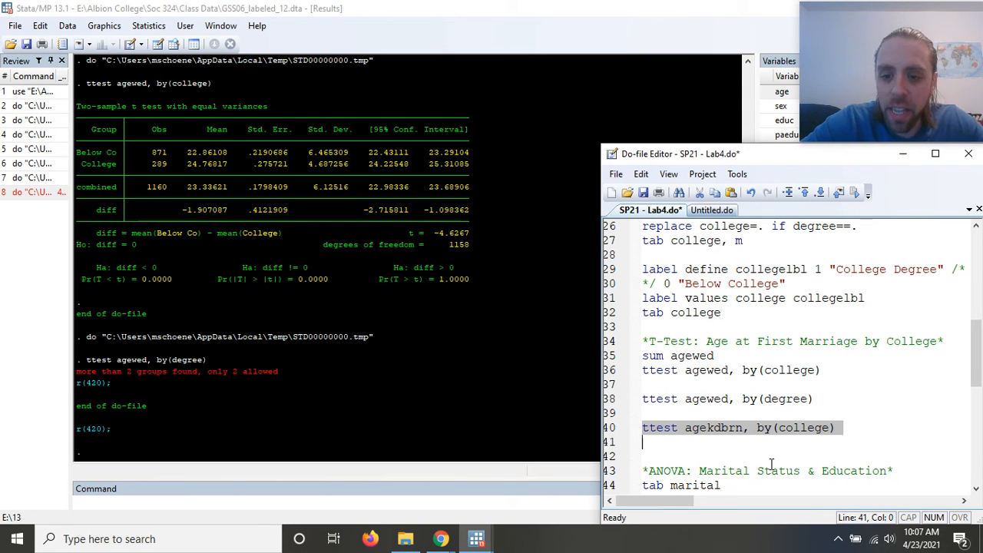
left_click(856, 193)
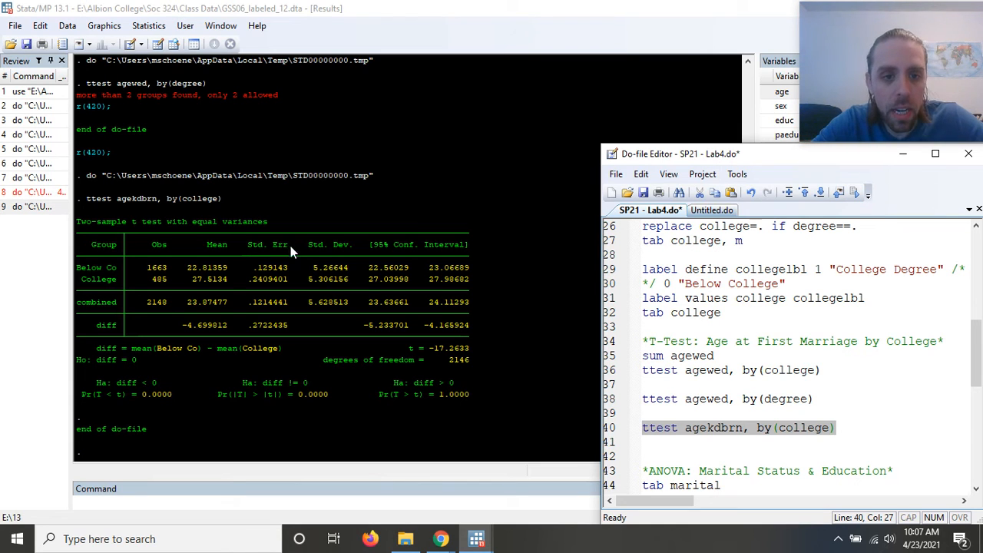
Examine the lower-tail and two-sided p-values in the ttest agekdbrn, by(college) output.
left_click(276, 269)
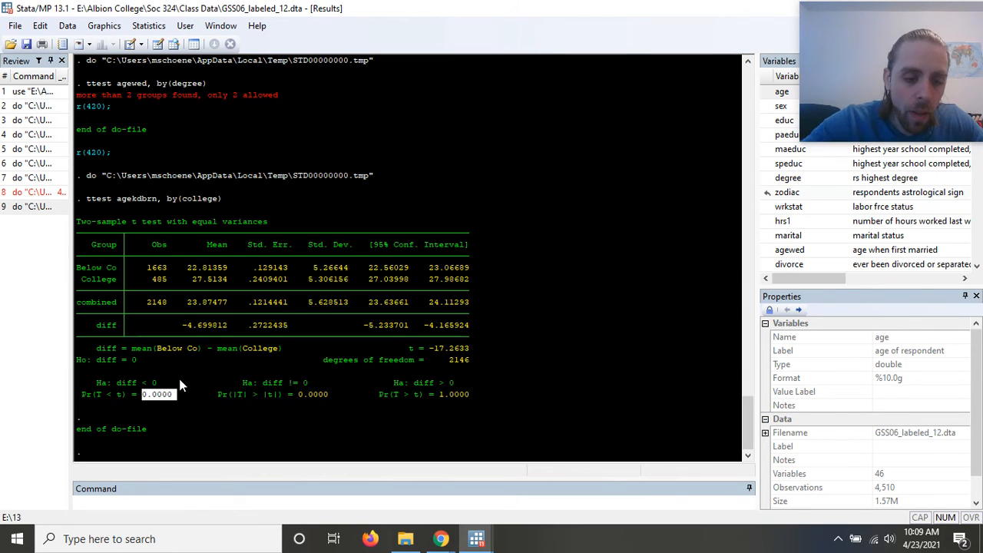
left_click_drag(236, 392, 330, 394)
left_click(328, 394)
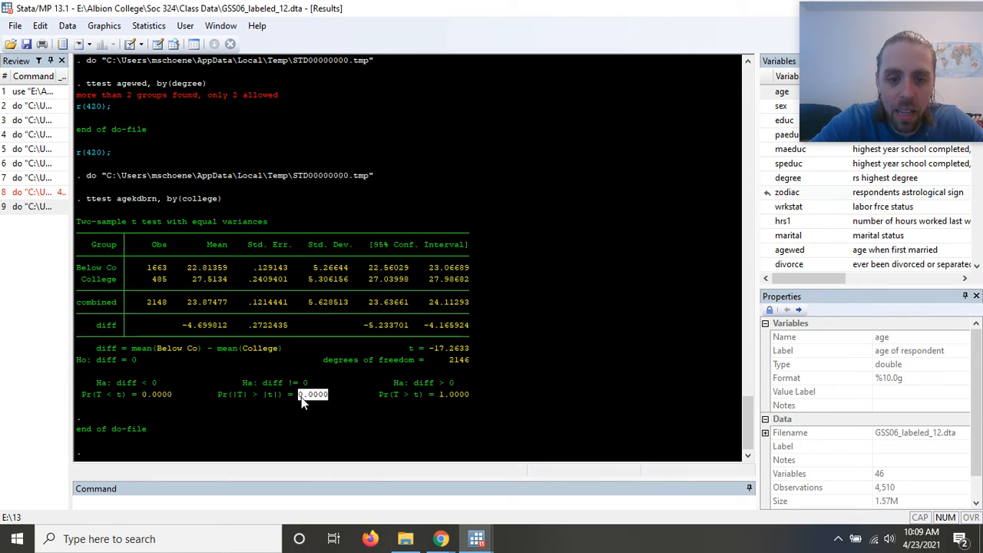
left_click(478, 394)
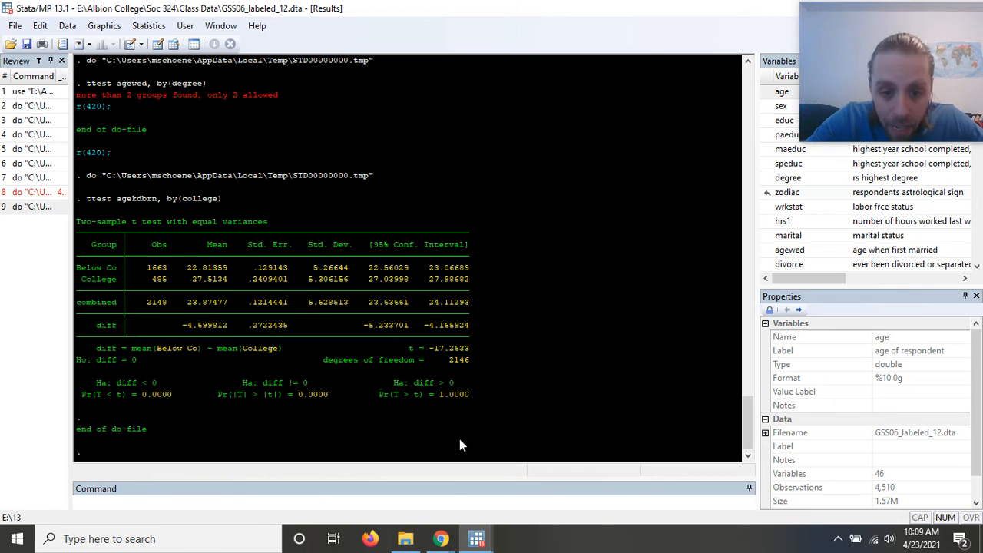
Run the tab marital line in the do-file's ANOVA: Marital Status & Education section.
left_click(477, 539)
left_click(538, 477)
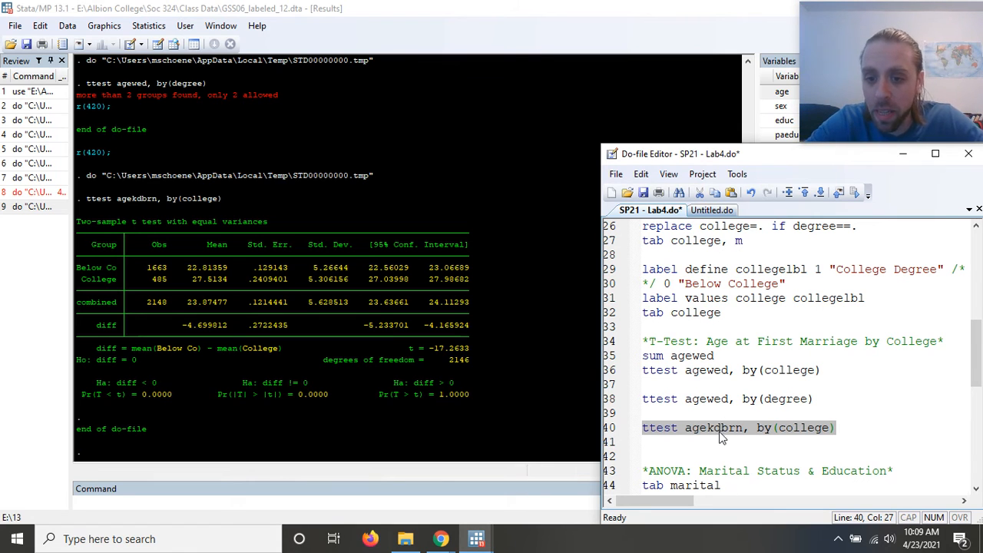
left_click(745, 444)
key("Down")
key("Down")
key("Down")
key("Down")
key("Down")
key("Down")
key("Down")
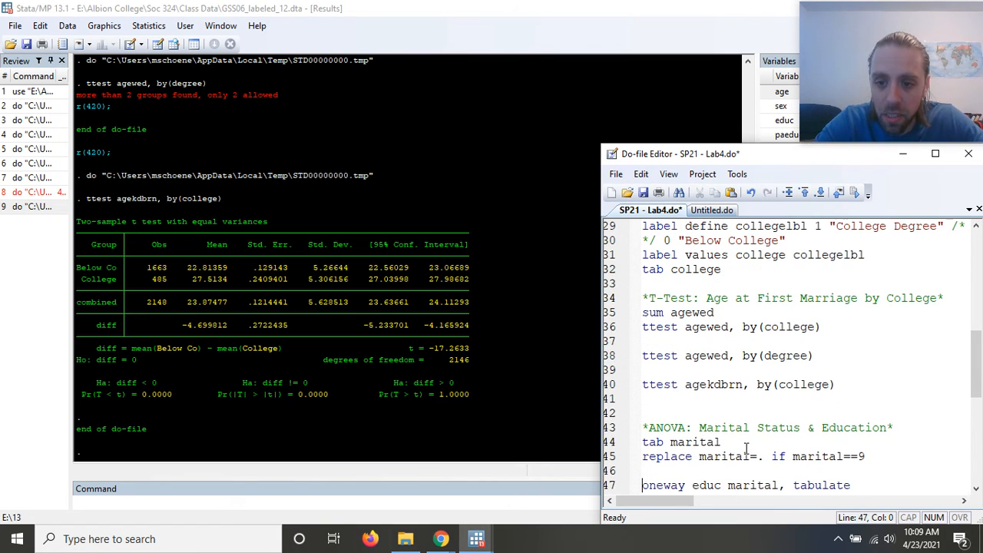
key("Down")
key("Down")
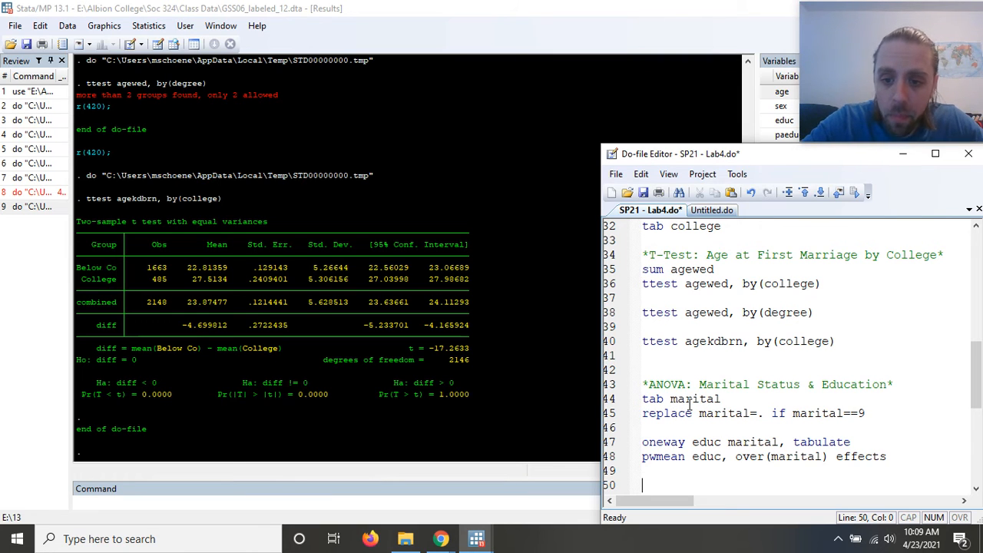
triple_click(697, 400)
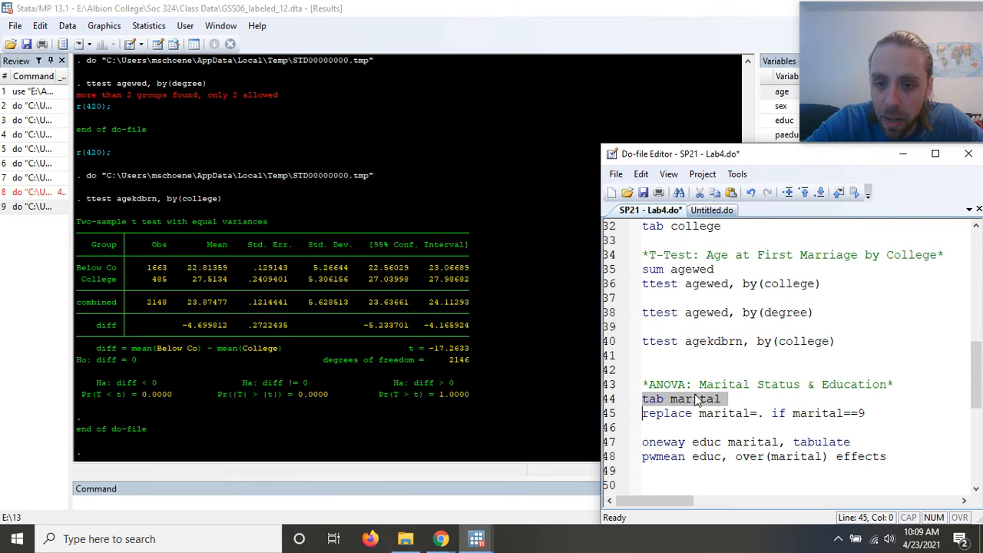
left_click(854, 192)
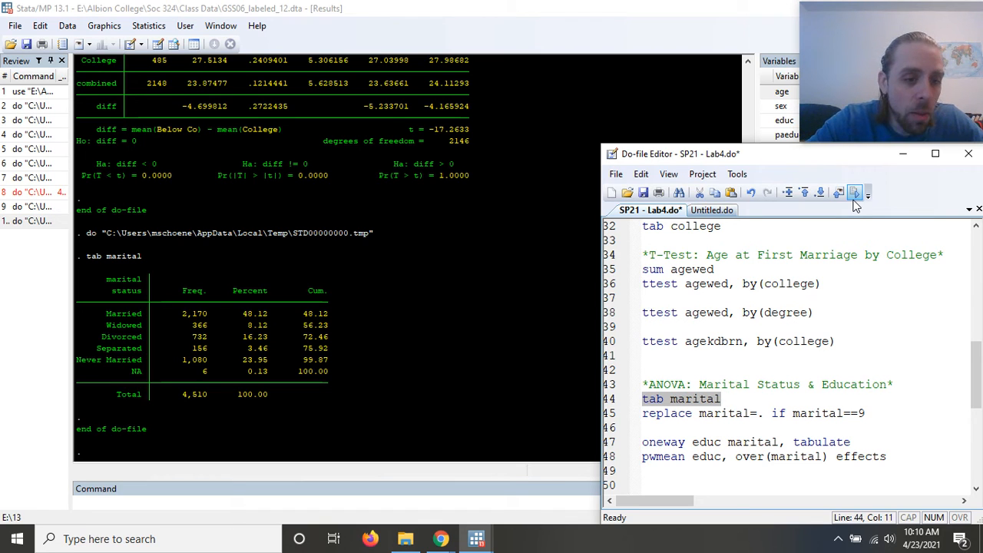
Recode marital value 9 to missing by running the line replace marital=. if marital==9.
left_click(821, 414)
triple_click(822, 414)
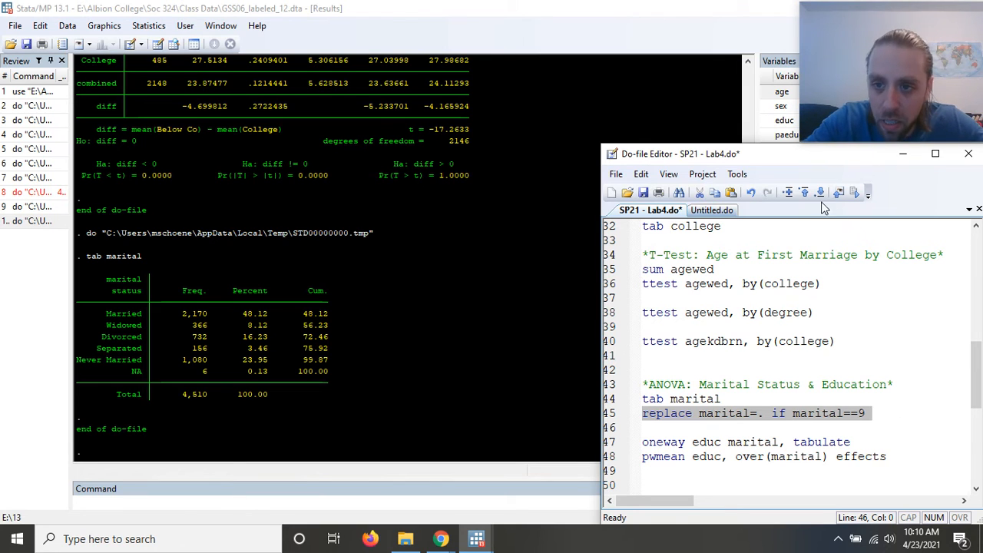
left_click(857, 192)
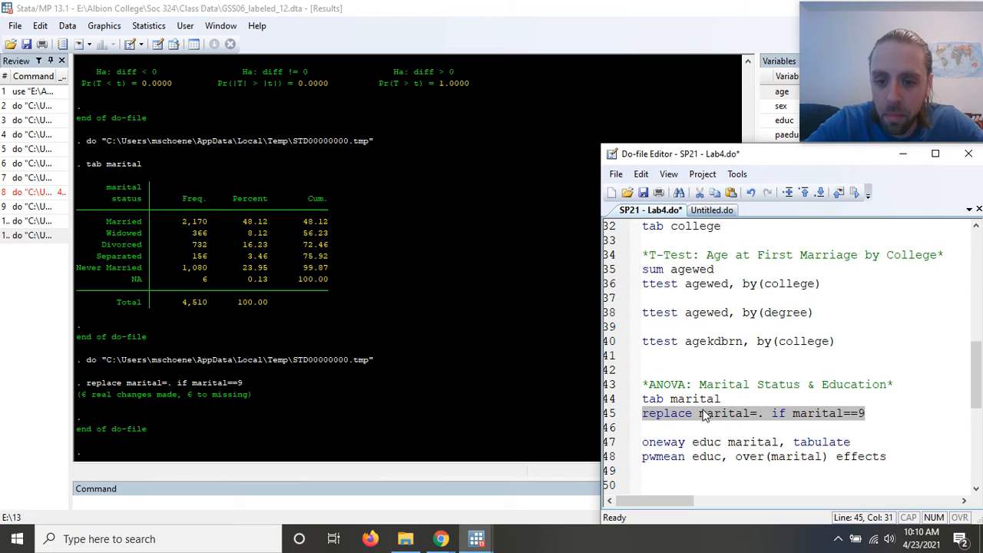
Run the one-way ANOVA line oneway educ marital, tabulate and examine the between-groups Prob > F value.
left_click(723, 442)
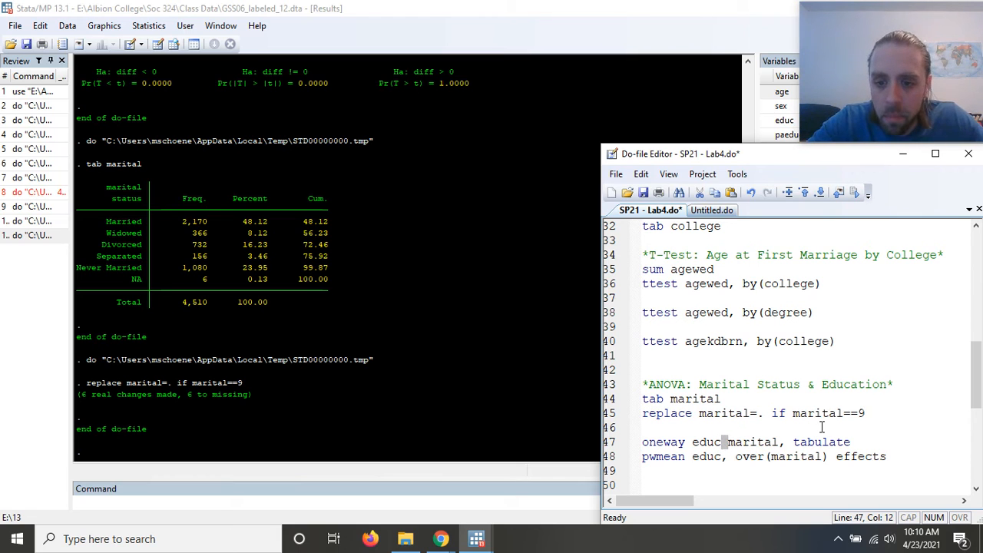
double_click(760, 443)
left_click(760, 443)
triple_click(768, 443)
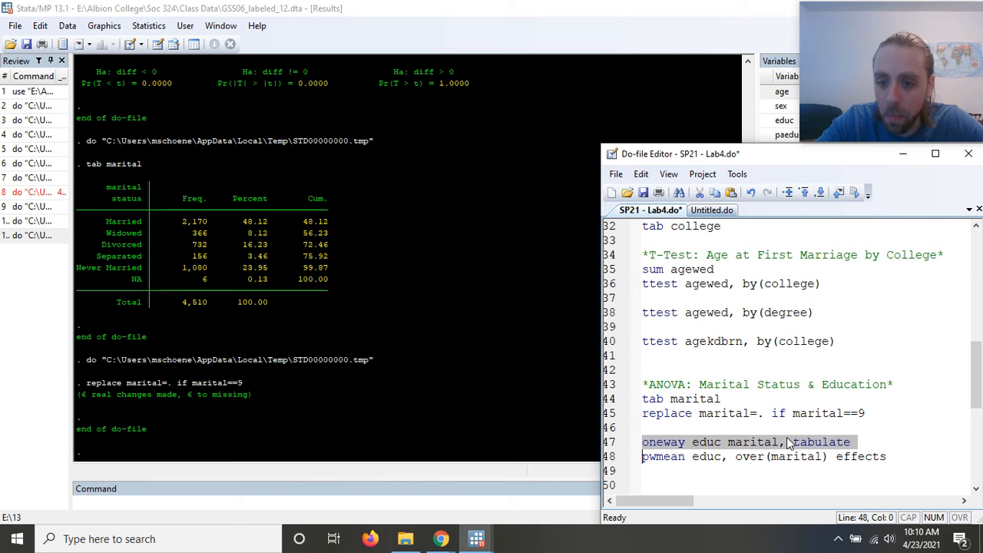
left_click(857, 193)
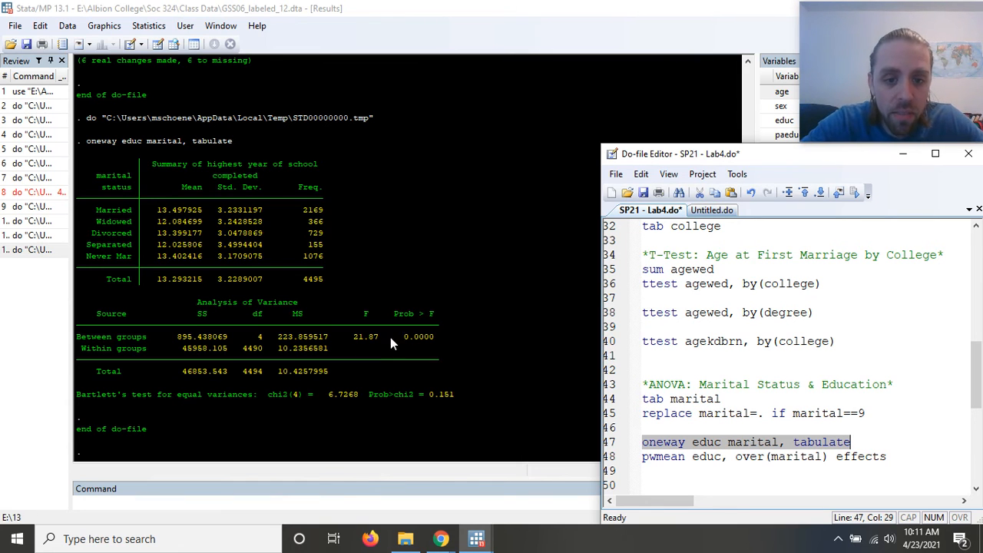
left_click_drag(405, 337, 437, 338)
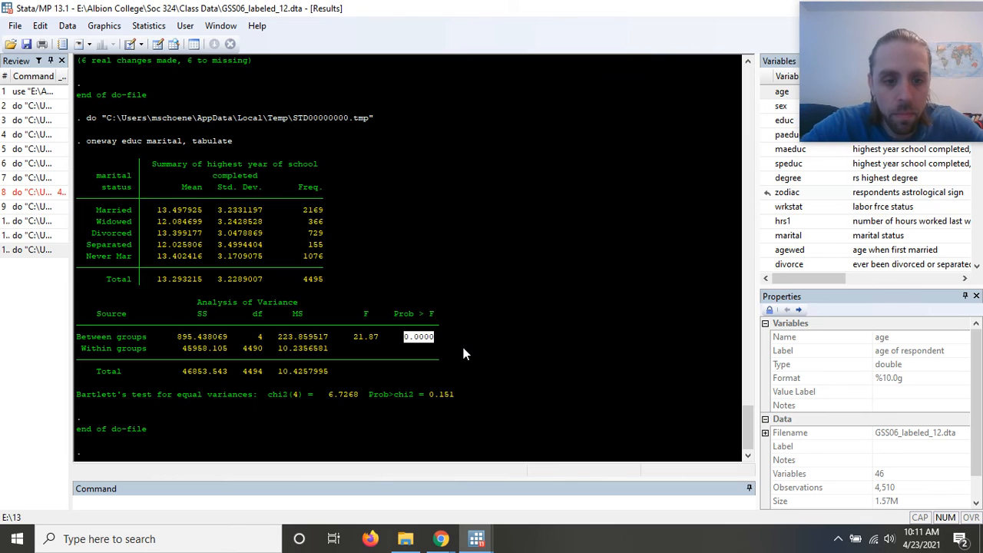
left_click(514, 364)
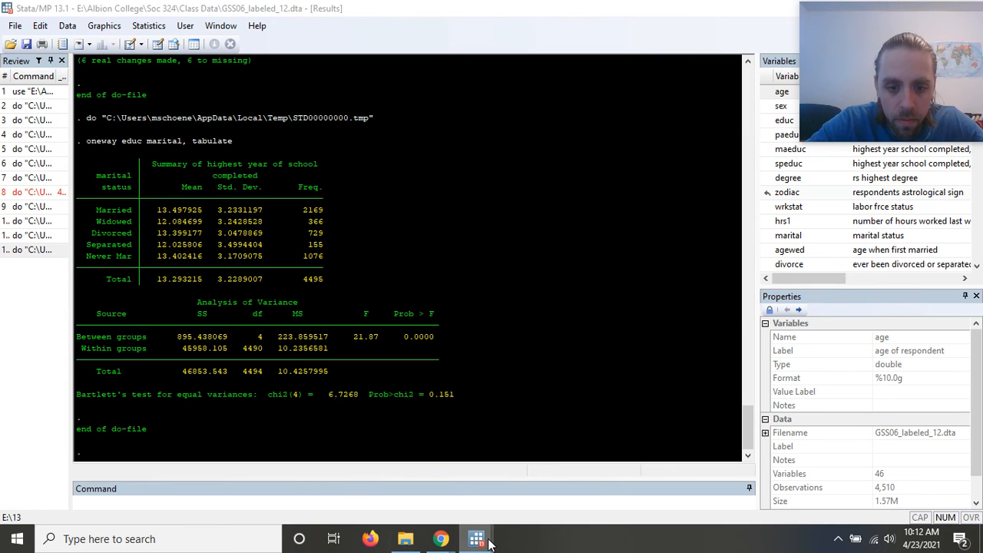
Run the line pwmean educ, over(marital) effects and examine the p-values of the pairwise marital comparisons.
mouse_move(478, 540)
left_click(547, 453)
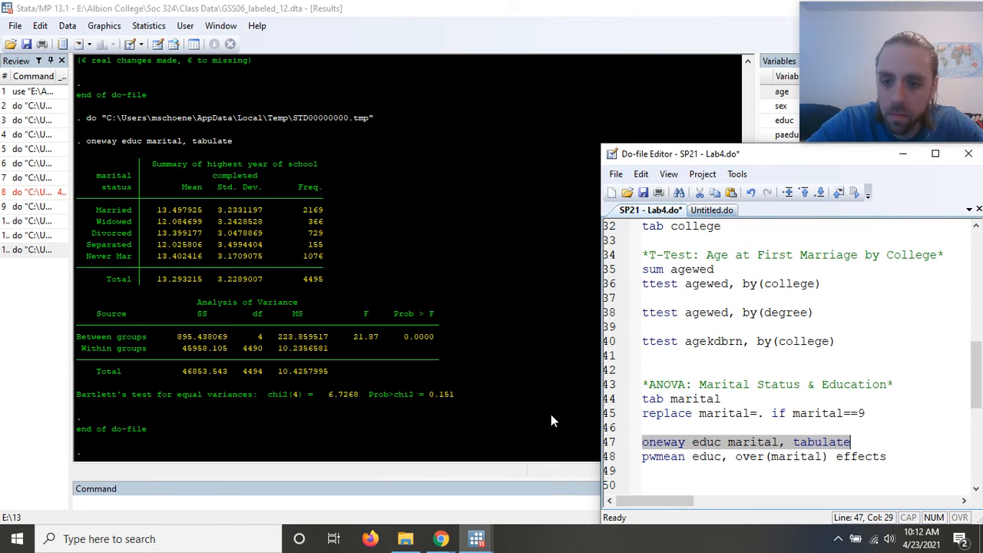
triple_click(787, 458)
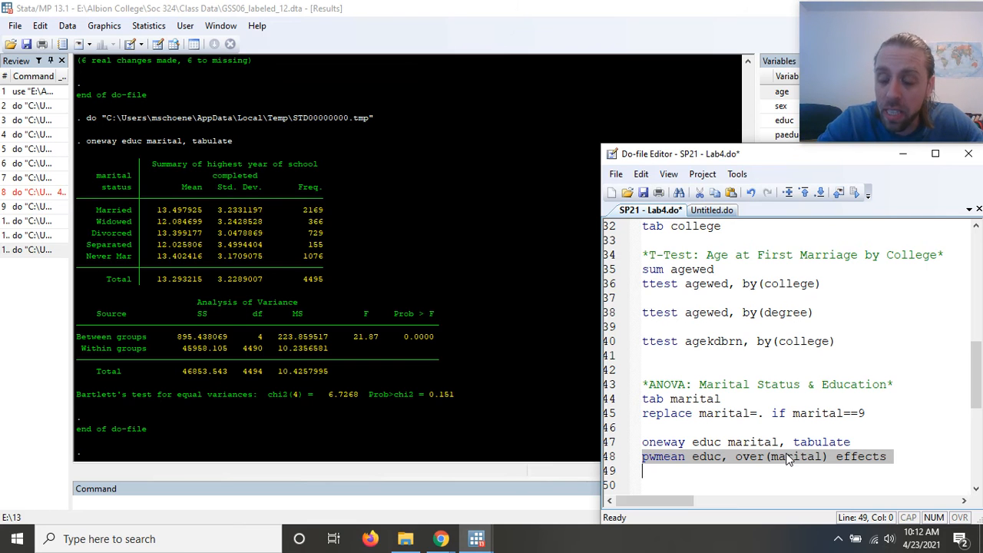
left_click(855, 192)
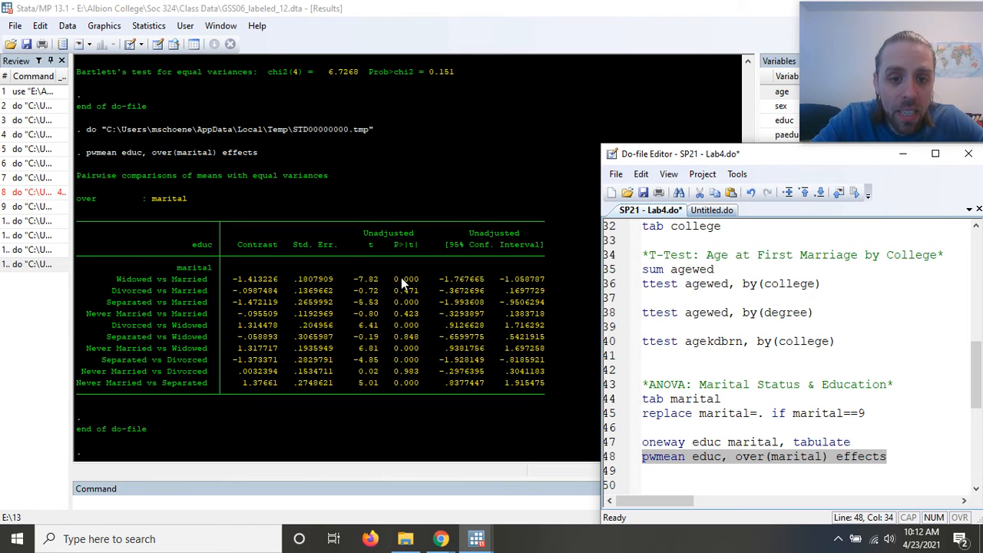
left_click_drag(397, 277, 420, 282)
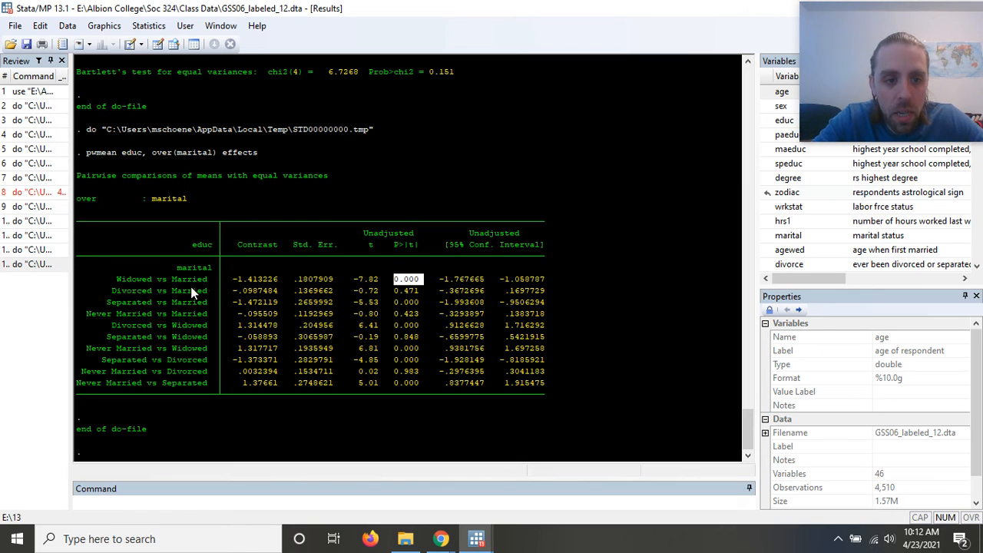
left_click(390, 289)
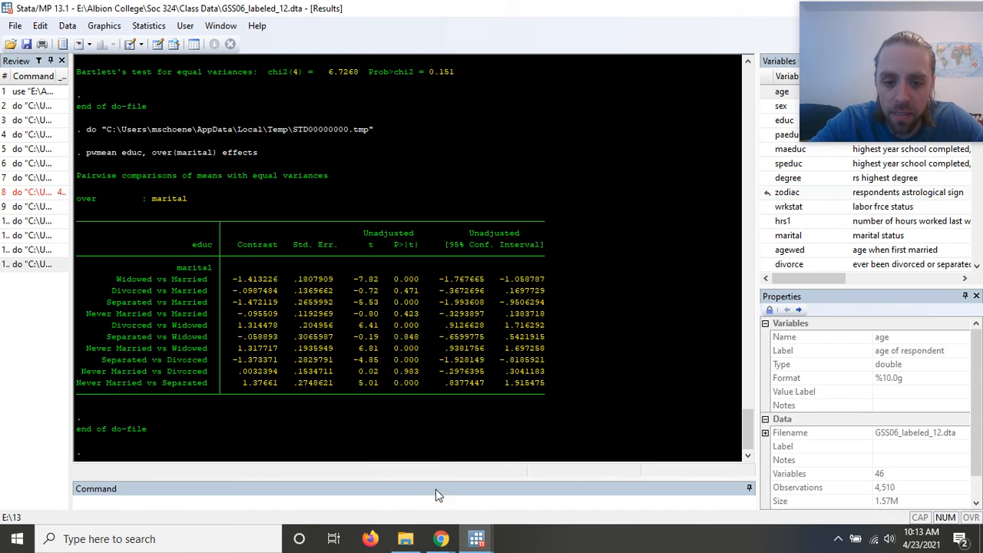
Rerun the ANOVA line oneway educ marital, tabulate to show the mean education of each marital group again.
mouse_move(484, 543)
left_click(527, 468)
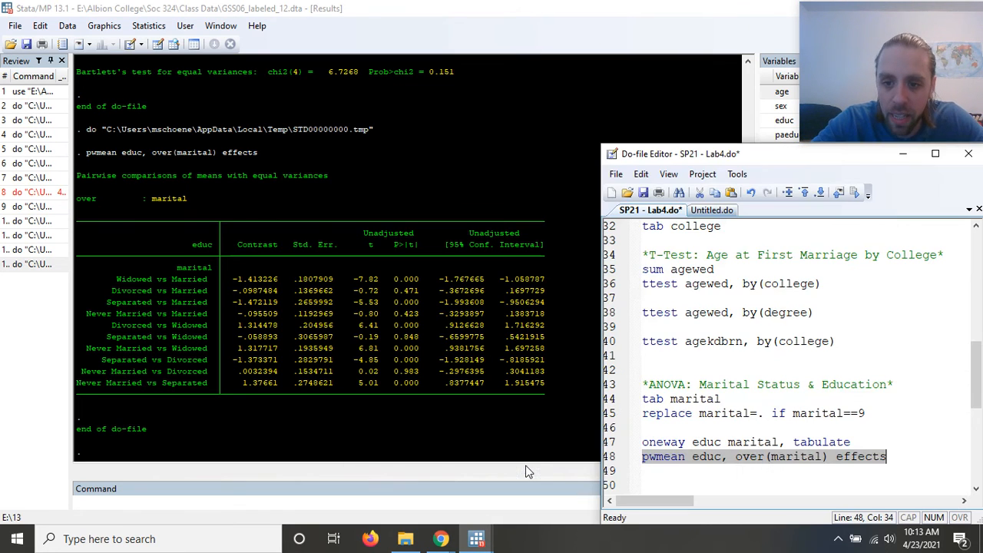
left_click(795, 444)
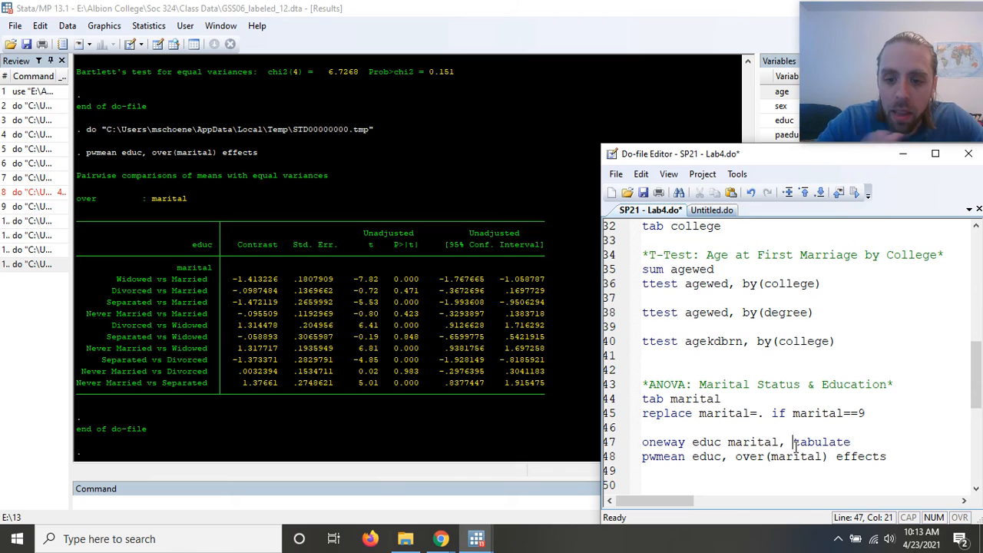
double_click(797, 444)
triple_click(797, 452)
left_click(855, 193)
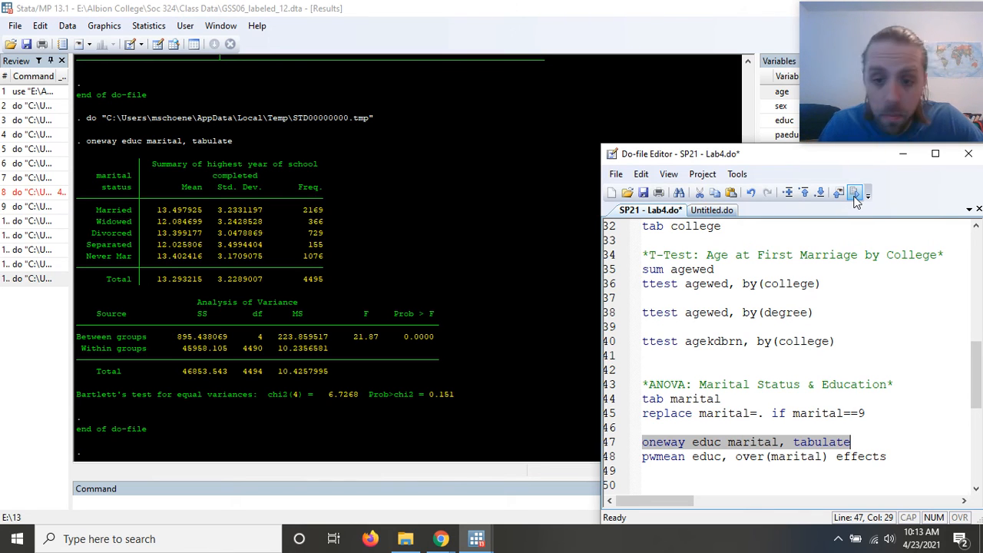
Run the lines tab childs and replace childs=. if childs==9 in the Children & Zodiac Sign section.
left_click(934, 444)
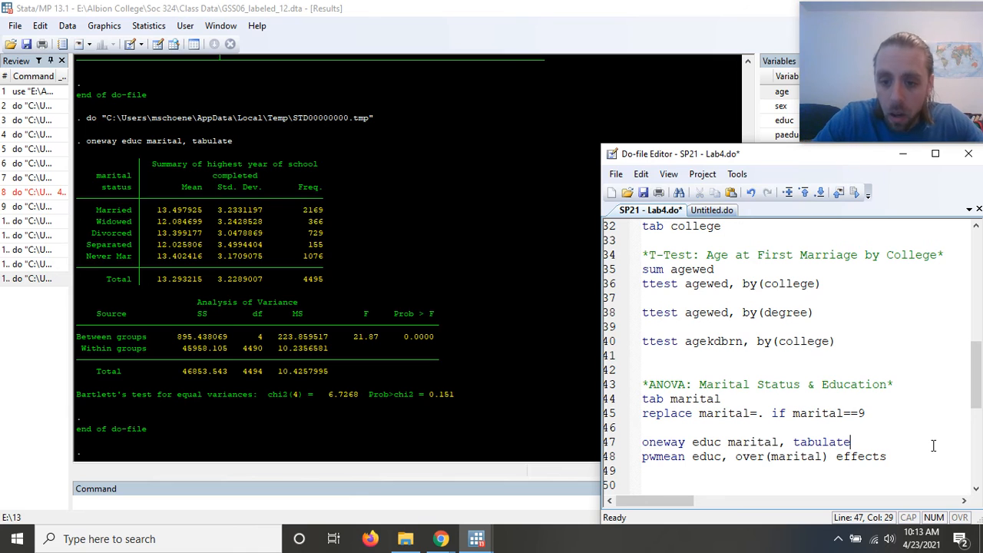
key("Down")
key("Down")
key("Down")
key("Down")
key("Down")
key("Down")
key("Down")
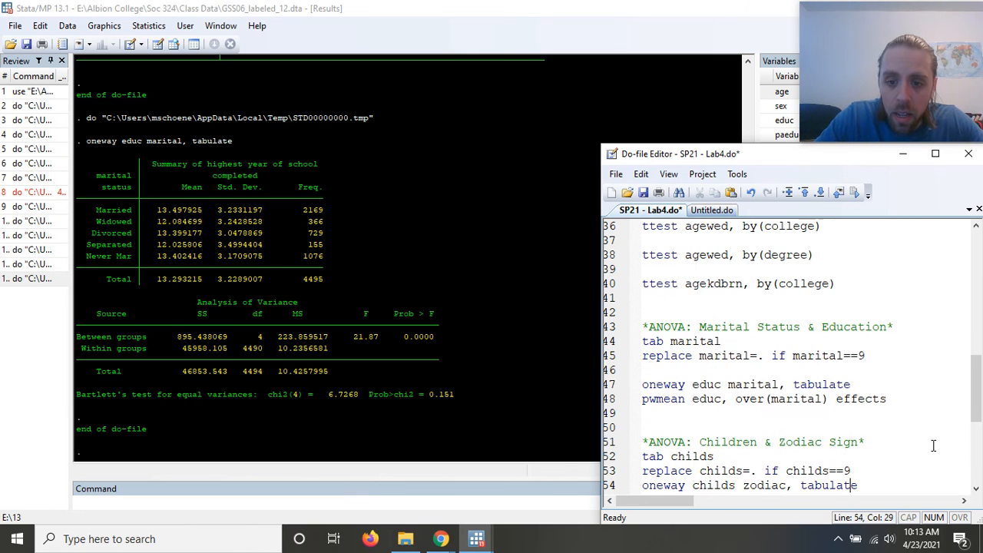
key("Down")
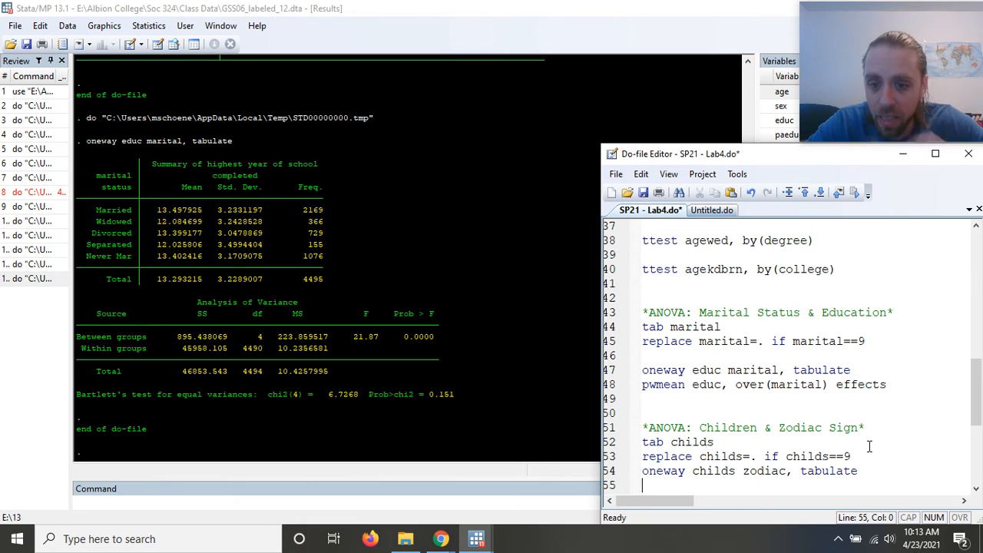
left_click_drag(853, 456, 643, 443)
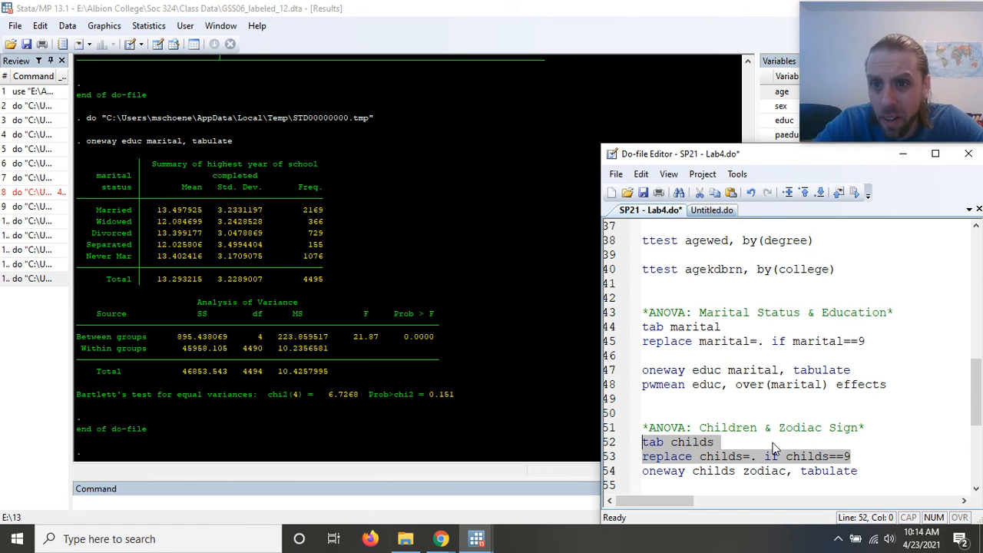
left_click(855, 193)
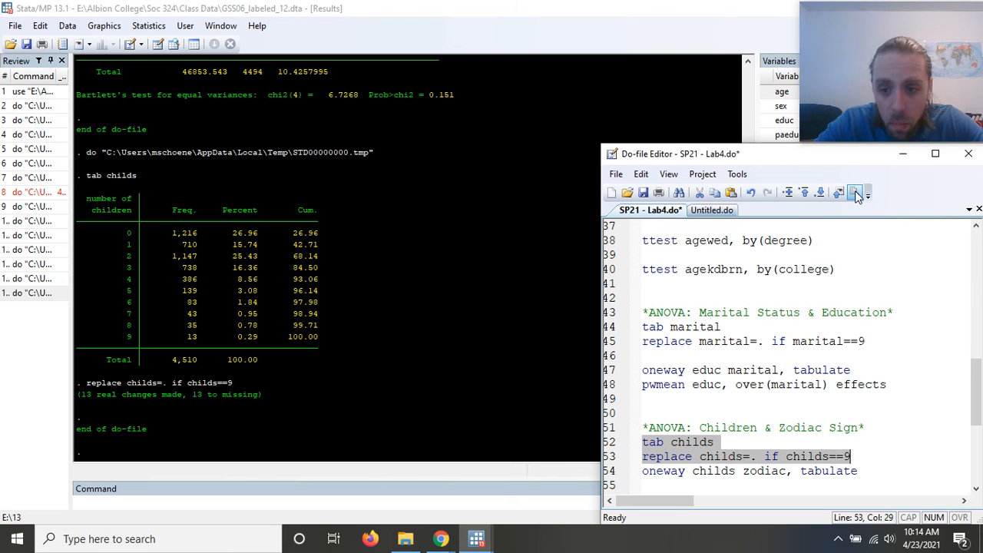
Add a tab zodiac line above the oneway childs zodiac line, separated by a blank line, and run it.
triple_click(780, 472)
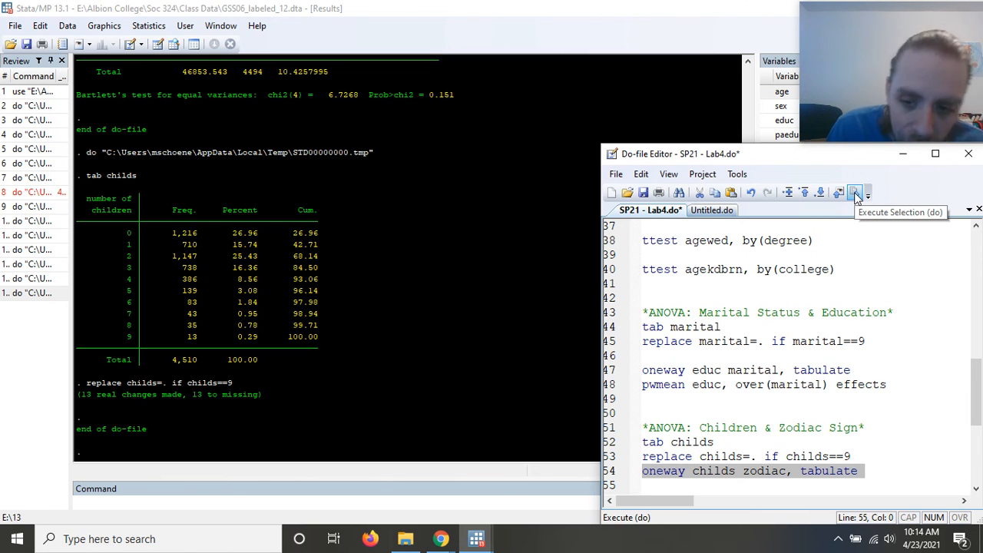
left_click(919, 451)
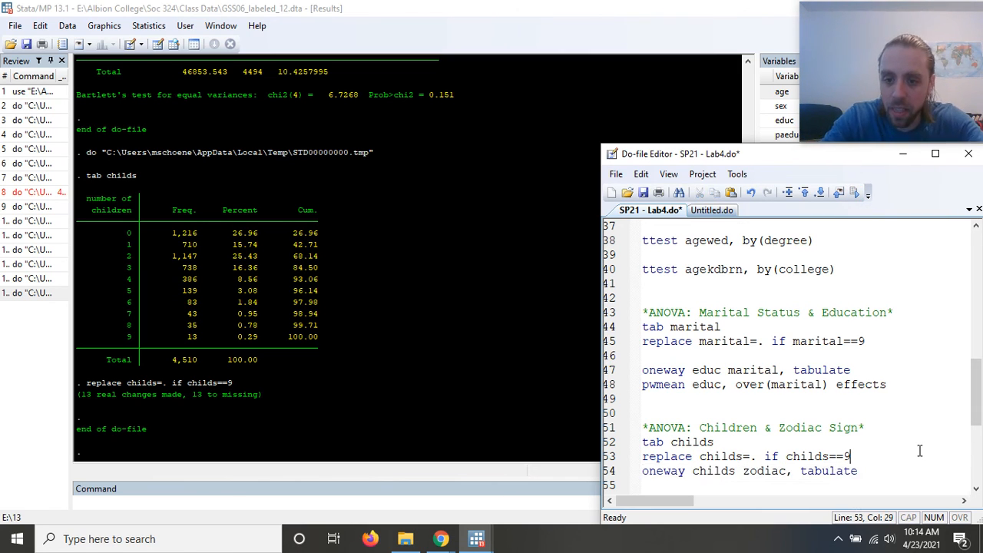
key("Return")
key("Return")
type("tab zodiac")
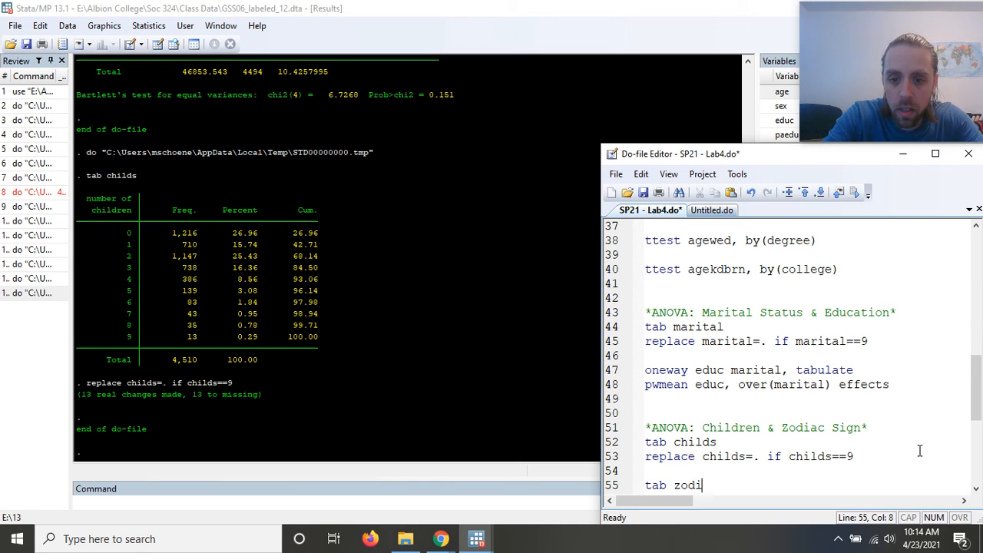
triple_click(680, 485)
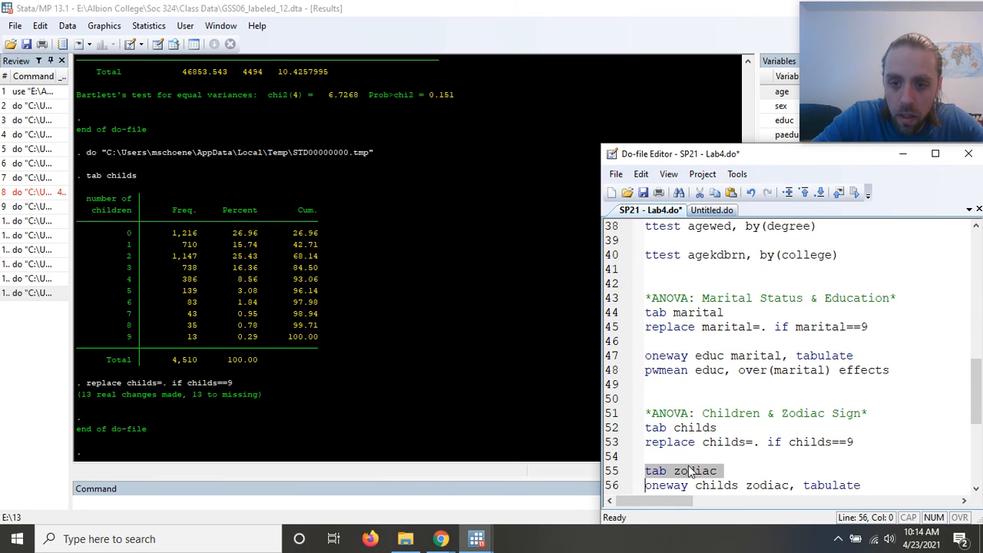
left_click(854, 193)
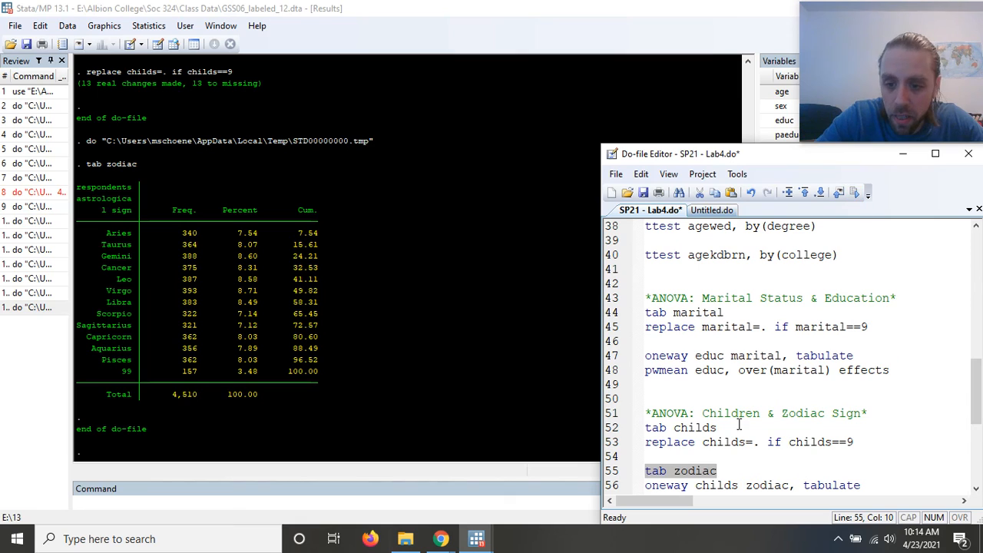
Add the line replace zodiac=. if zodiac==99 below tab zodiac and run it to recode 99 to missing.
left_click(645, 486)
key("shift+End")
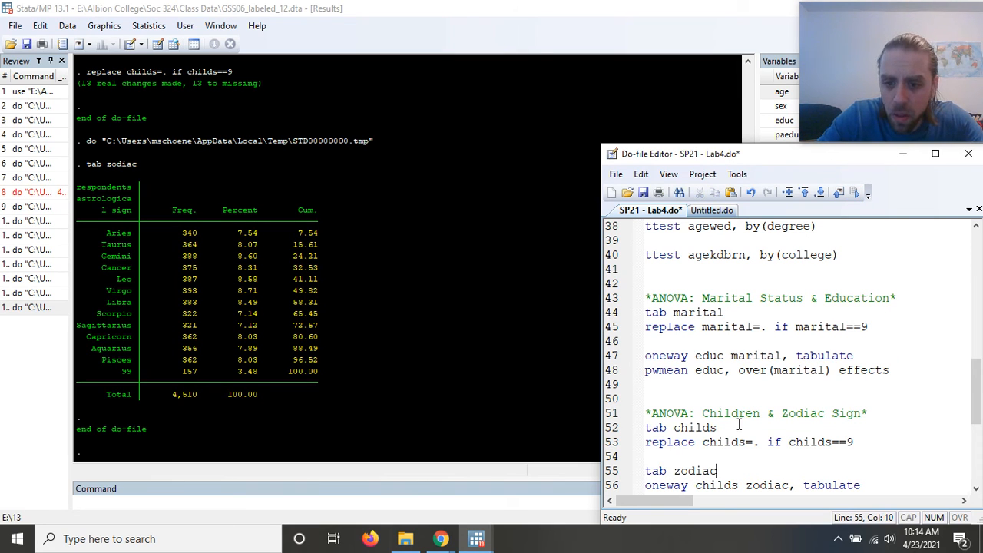
key("Delete")
type("replace ")
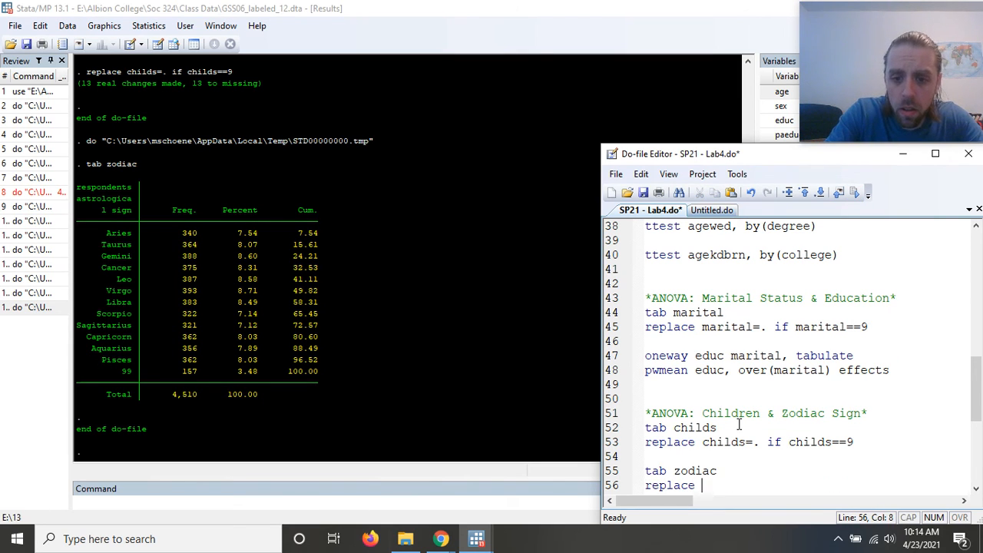
type("zodiac=. if zodiac")
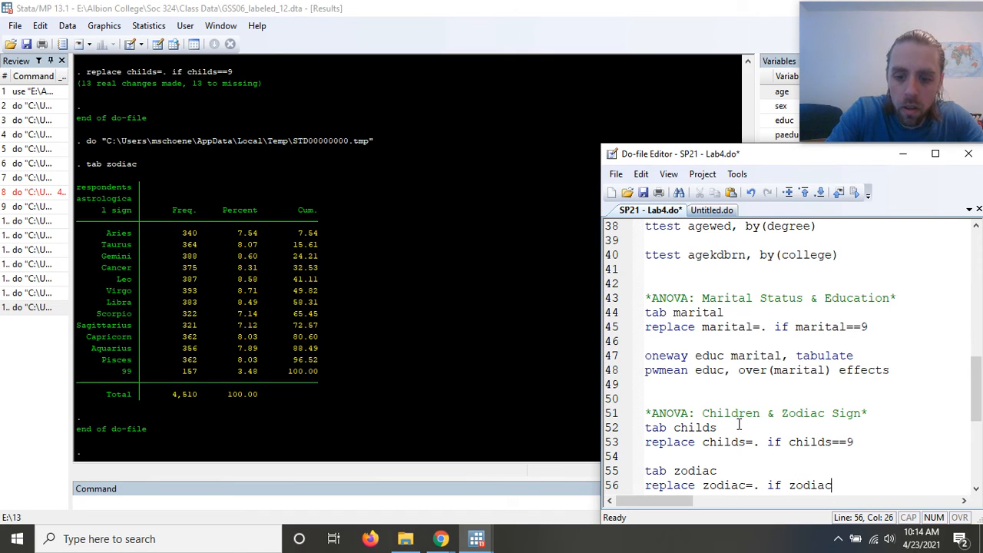
type("==99")
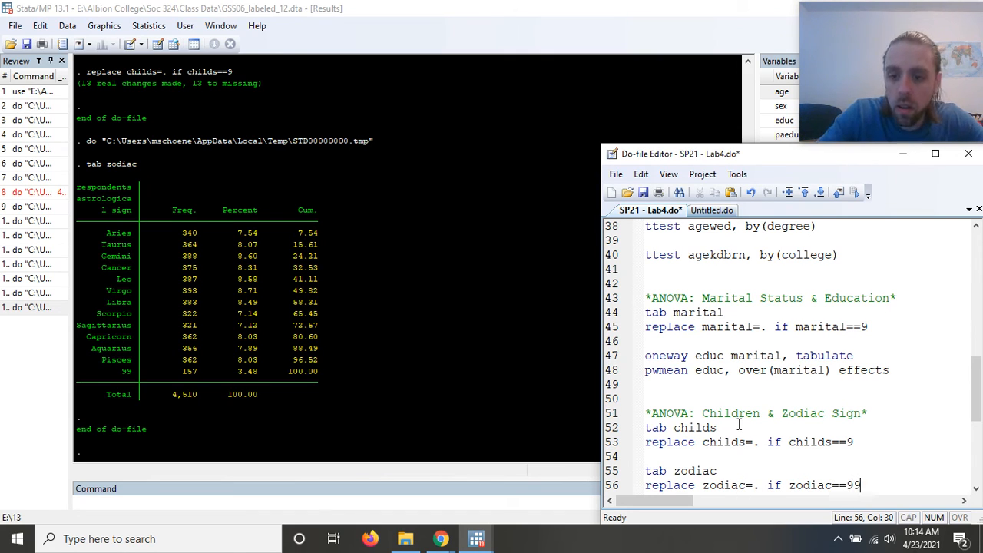
triple_click(757, 485)
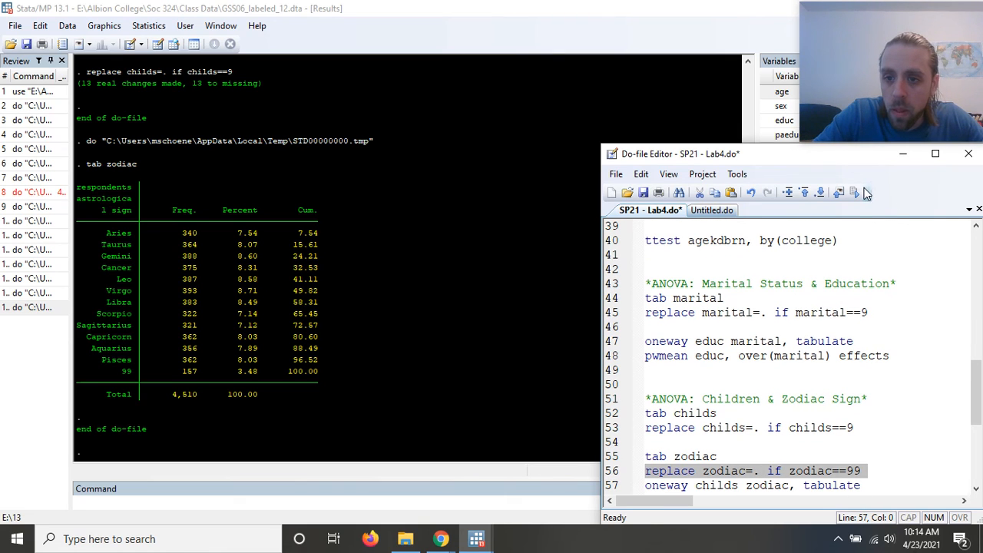
left_click(858, 193)
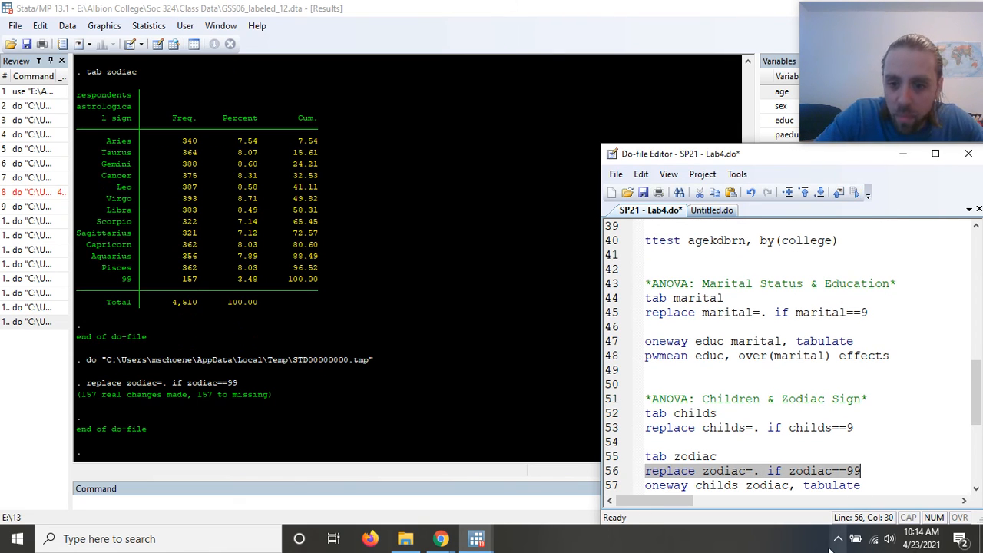
Run the line oneway childs zodiac, tabulate and examine the between-groups F and Prob > F values.
triple_click(814, 484)
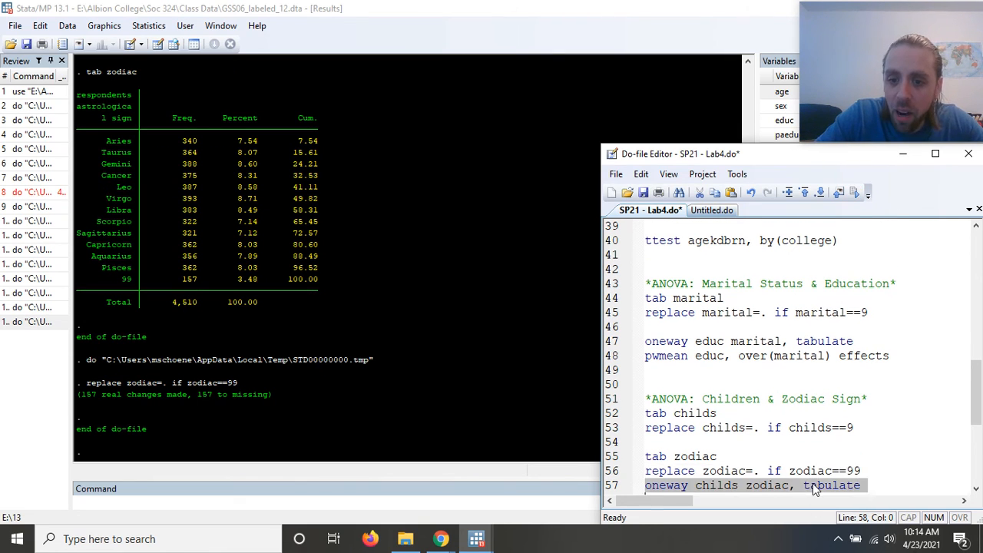
left_click(858, 193)
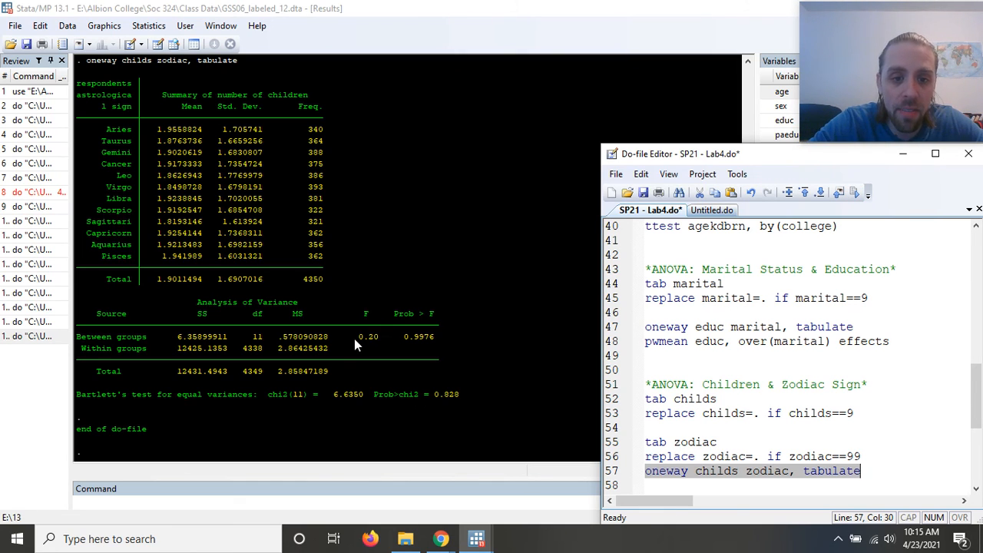
left_click_drag(360, 338, 371, 339)
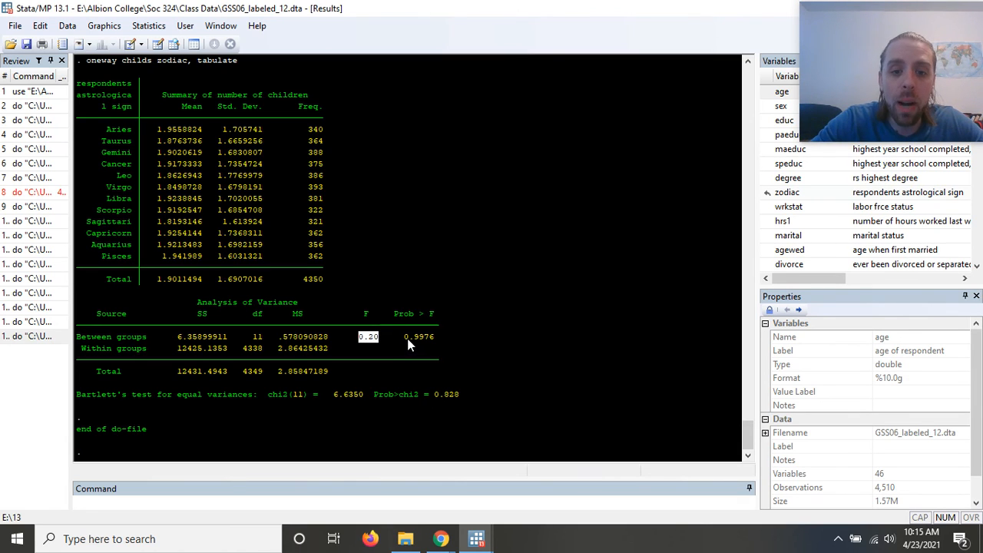
left_click_drag(401, 338, 442, 337)
left_click(445, 338)
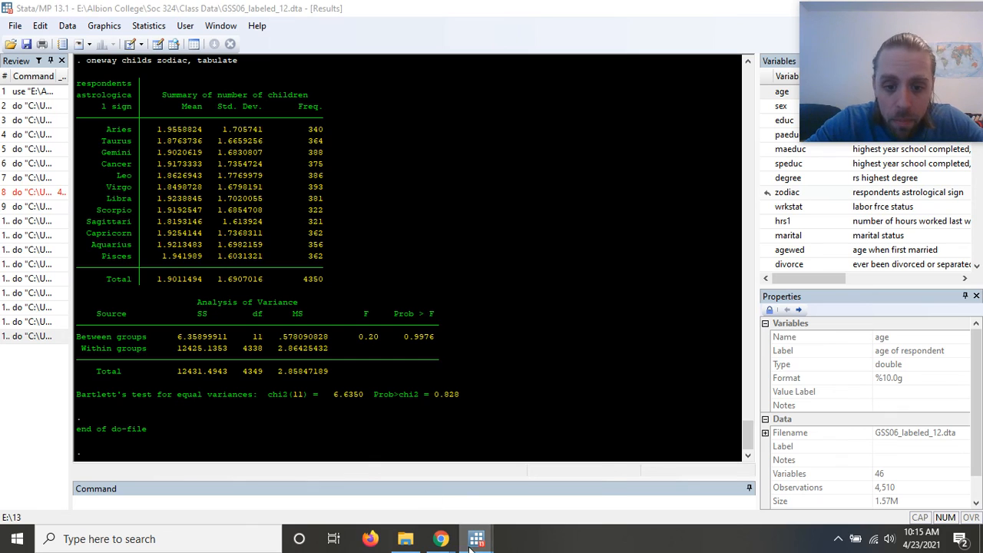
Run the ANOVA line oneway educ relig, tabulate below the zodiac commands in the do-file.
mouse_move(477, 539)
left_click(538, 469)
left_click(796, 443)
key("Down")
key("Down")
key("Down")
key("Down")
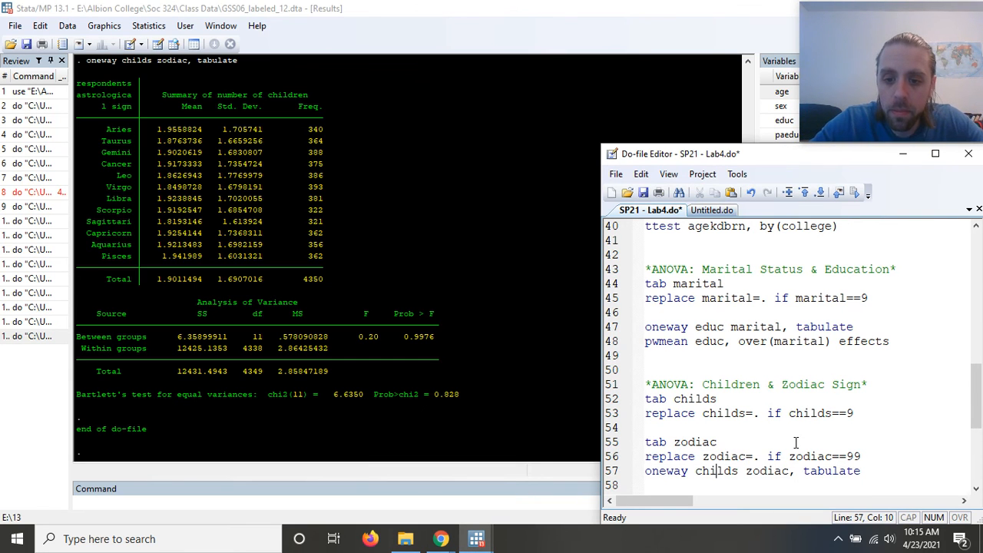
key("Down")
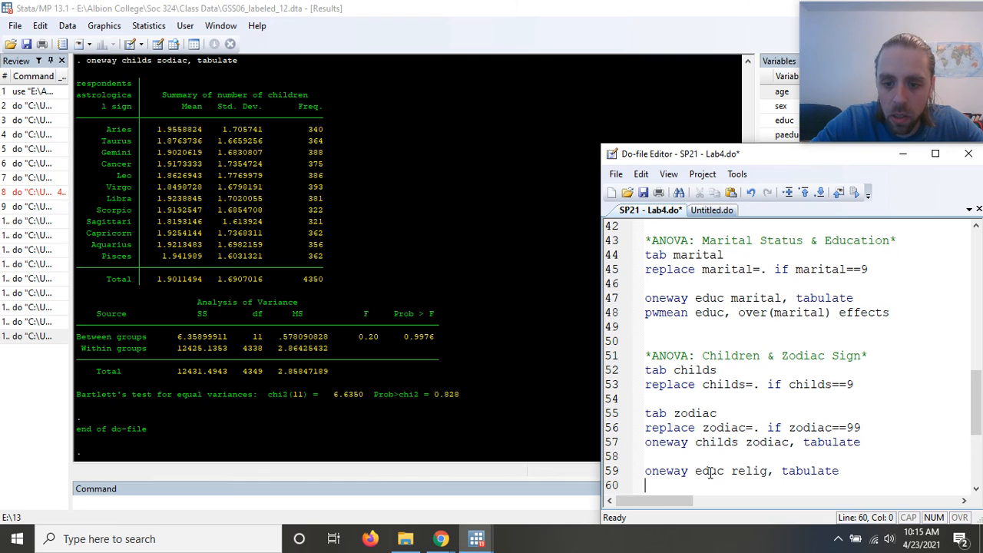
triple_click(742, 471)
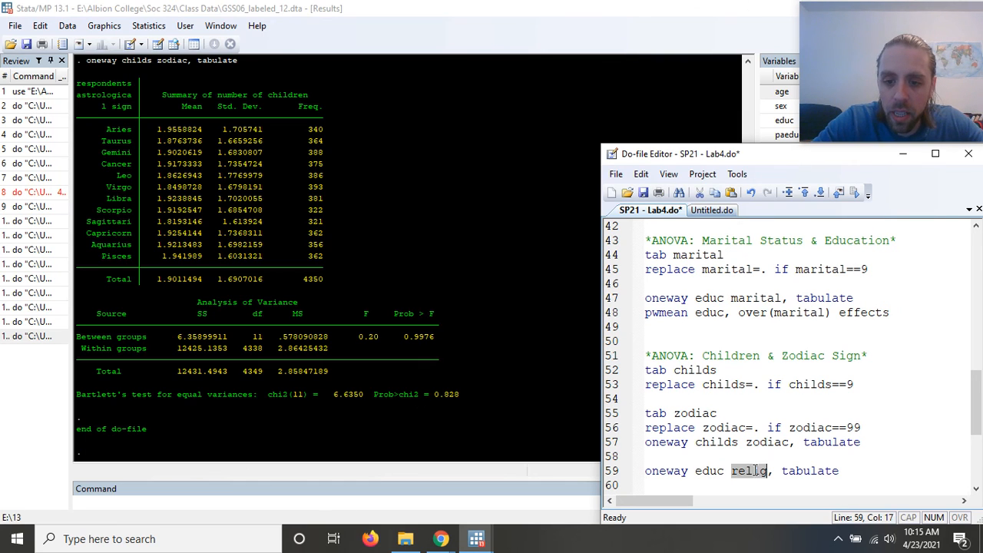
left_click(856, 193)
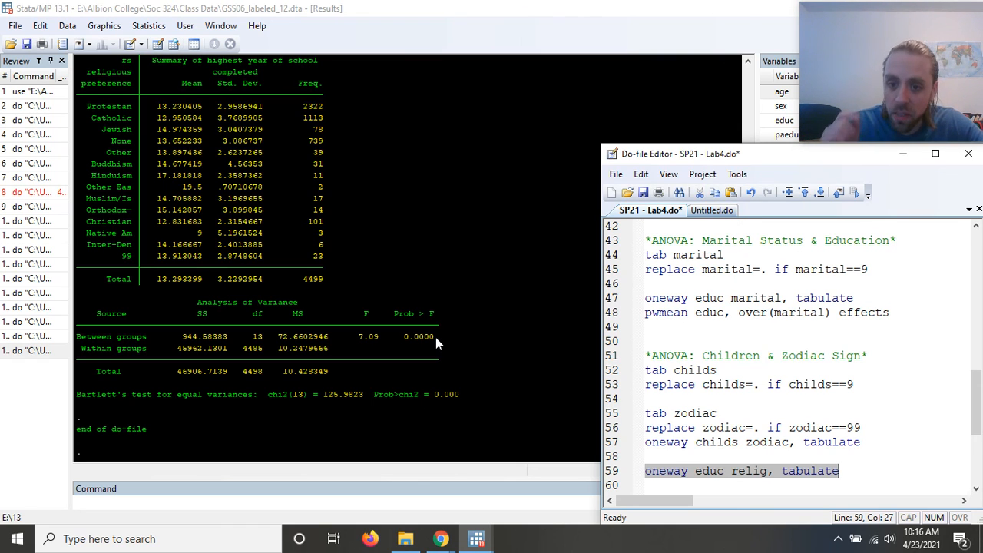
left_click(865, 461)
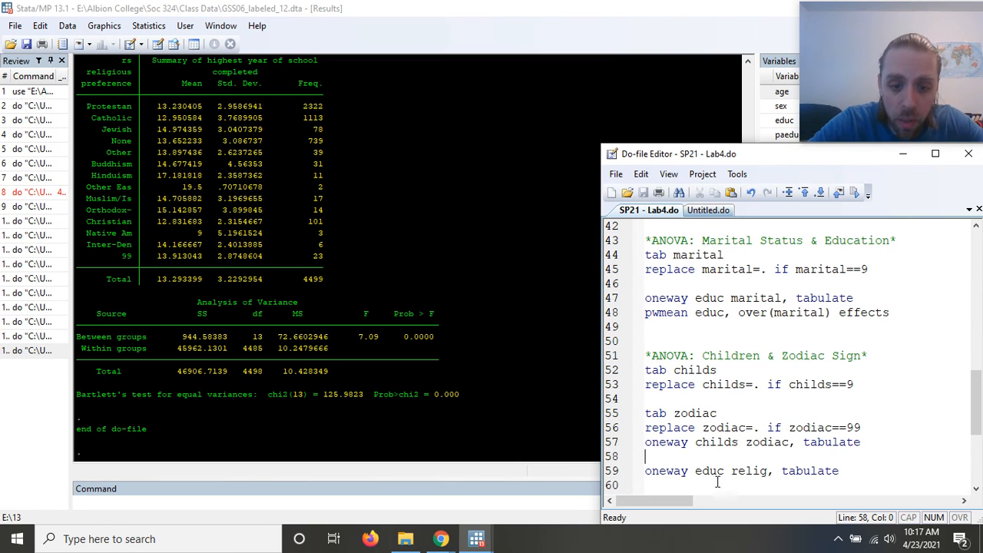
left_click(441, 539)
left_click(515, 516)
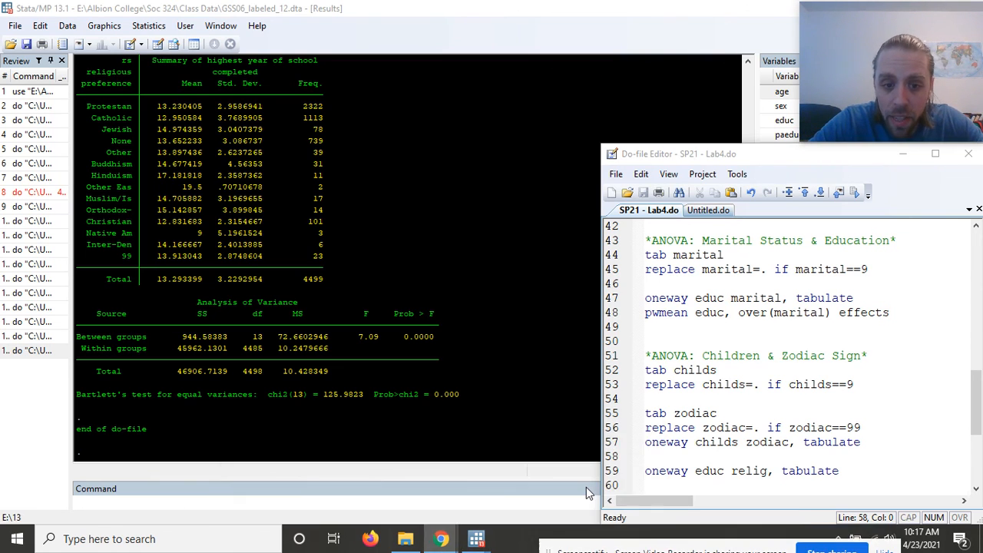